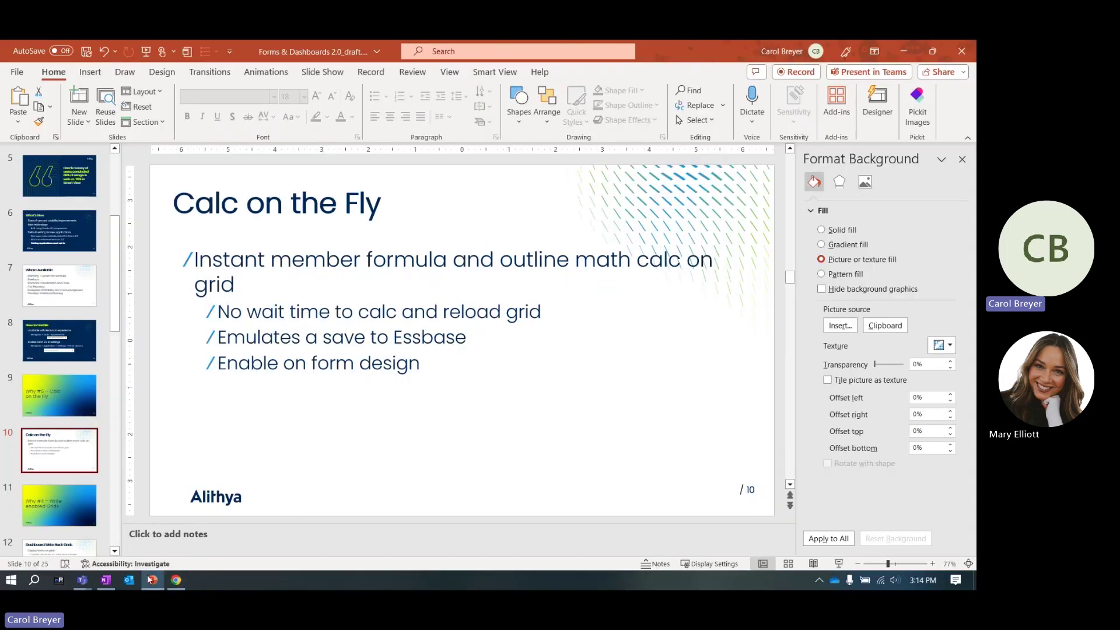
# Switch to Chrome and open the Calc on the Fly form from Data > _Forms
pyautogui.click(176, 581)
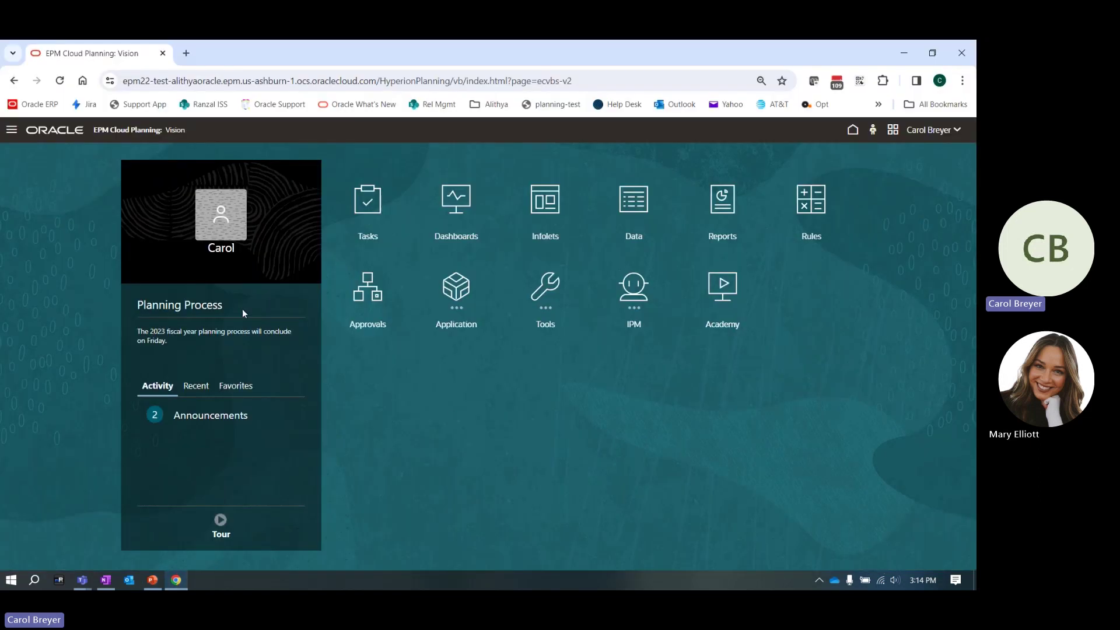
pyautogui.click(14, 133)
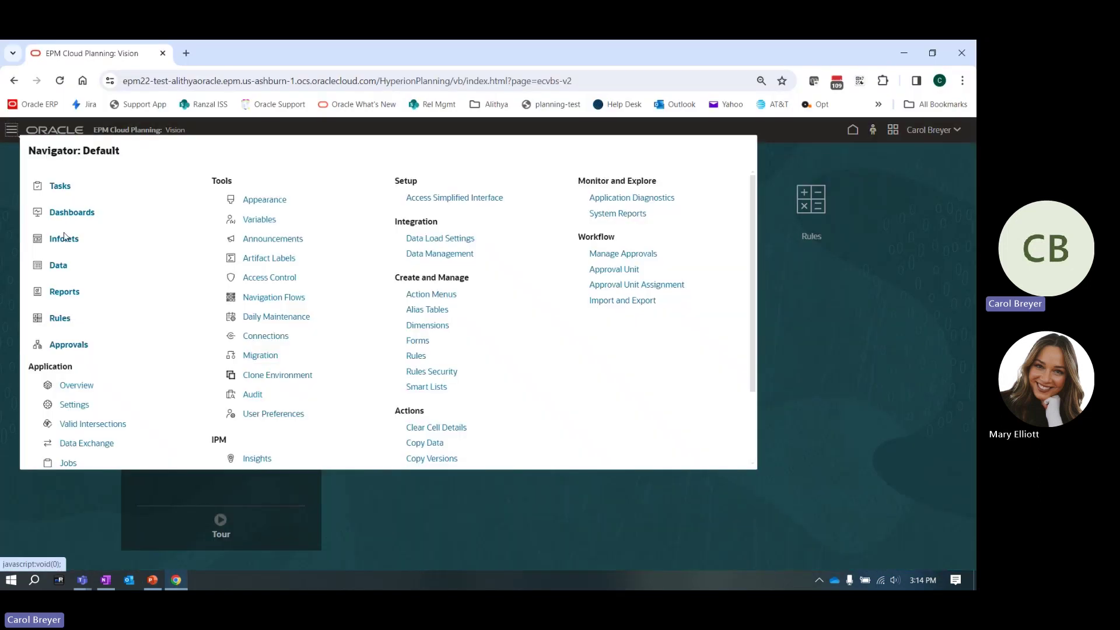
pyautogui.click(59, 264)
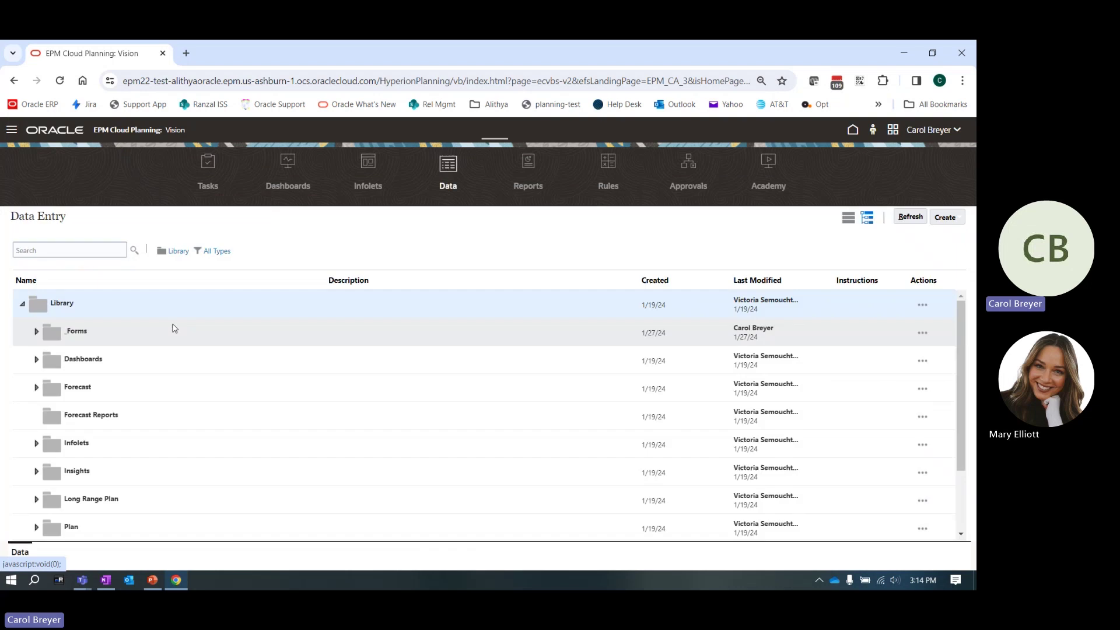
pyautogui.click(37, 332)
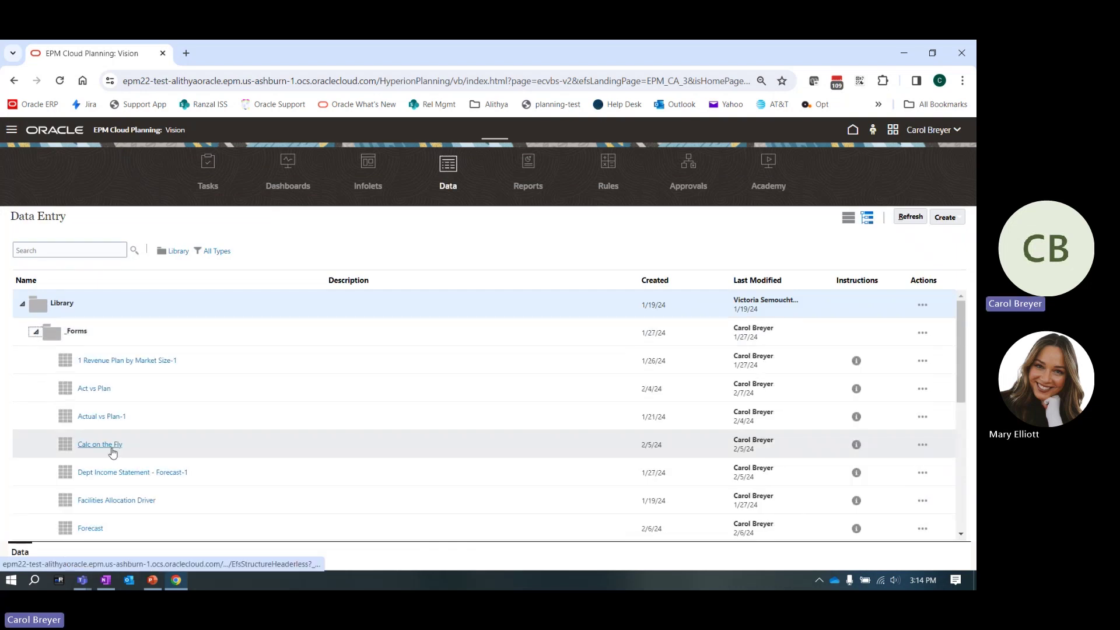
pyautogui.click(109, 445)
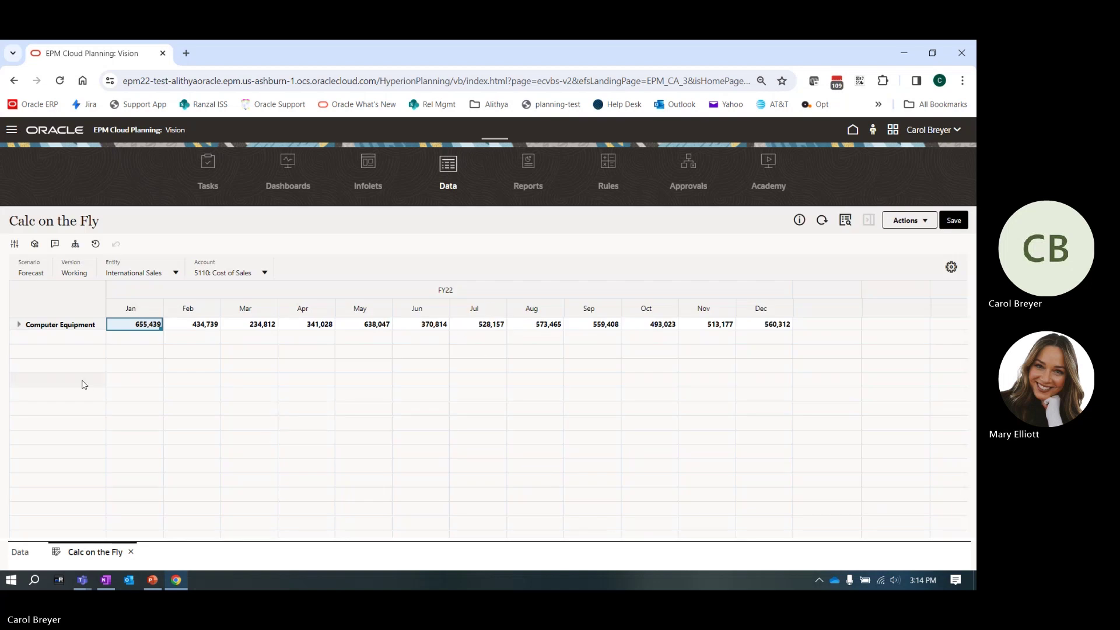
# Expand Computer Equipment, enter 3000 for Product X in January, then undo it
pyautogui.click(18, 325)
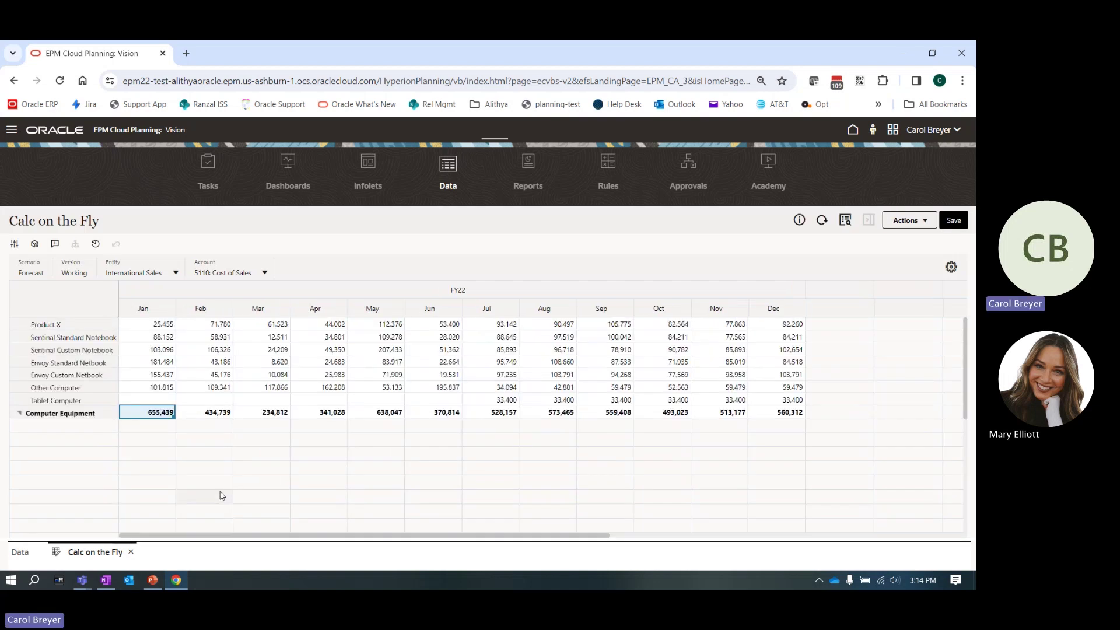
pyautogui.doubleClick(163, 323)
pyautogui.write('30000')
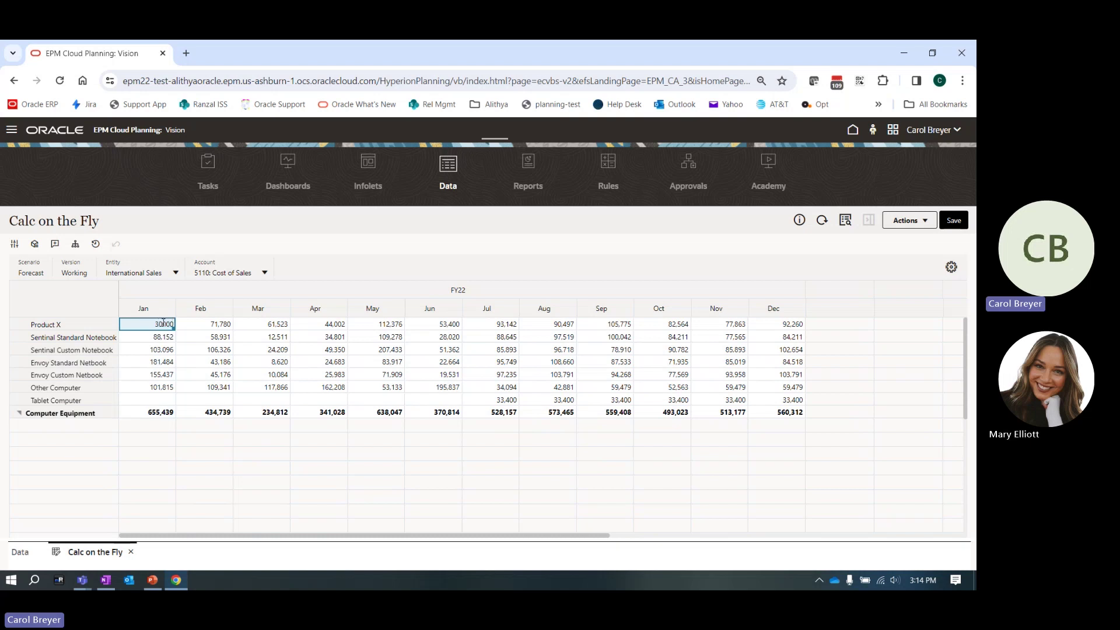
pyautogui.press('Return')
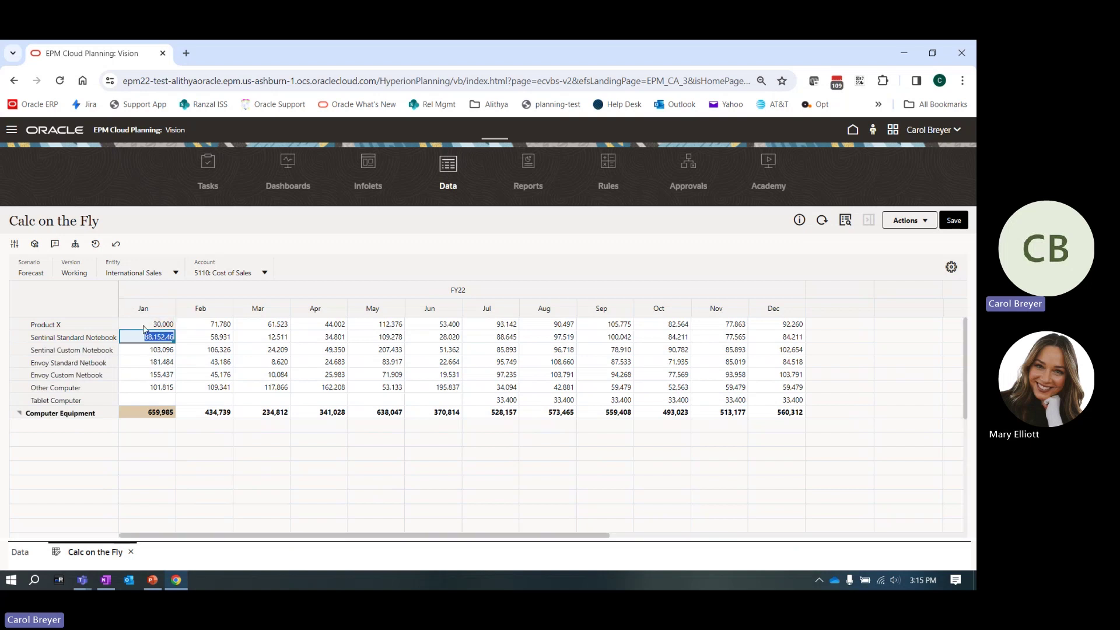
pyautogui.click(116, 245)
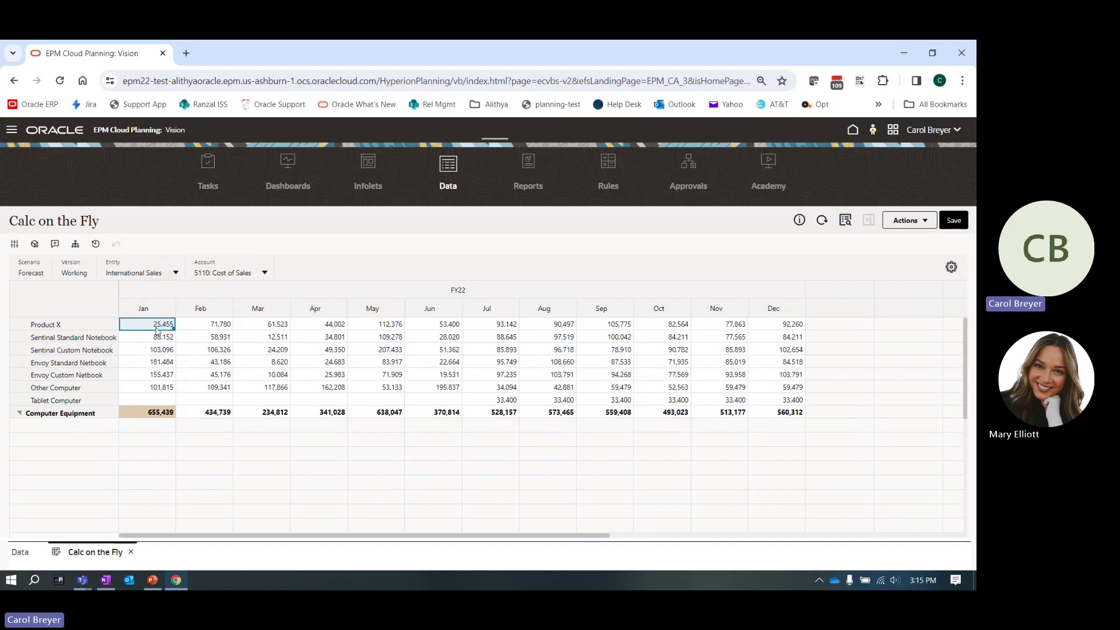
# Set Product X's February value to 3000, then choose Actions > Edit
pyautogui.click(204, 323)
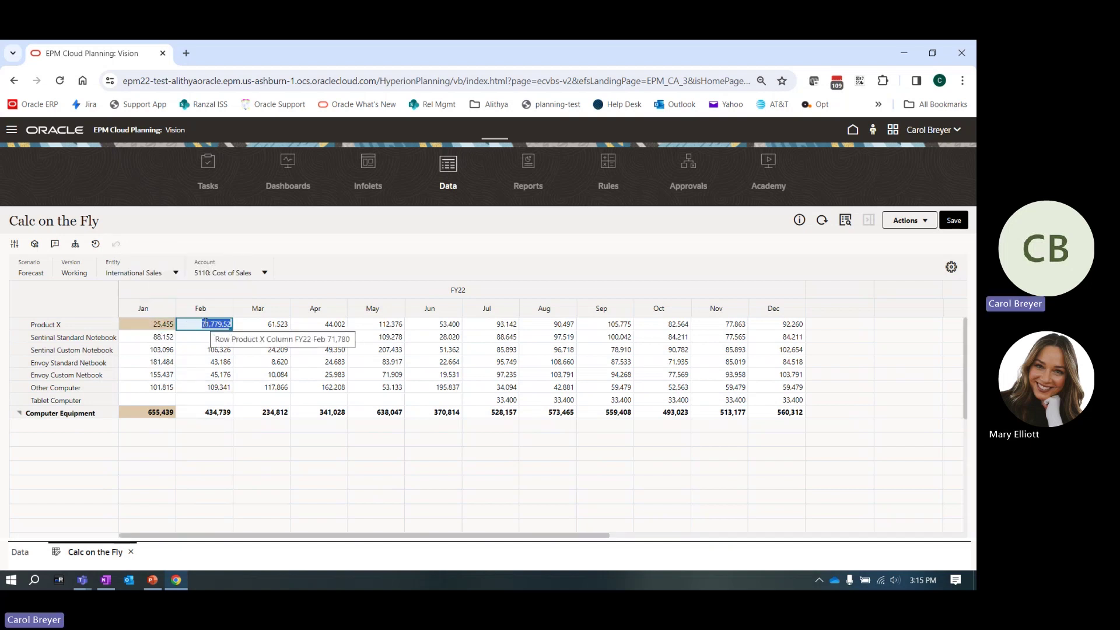
pyautogui.write('3000')
pyautogui.press('Return')
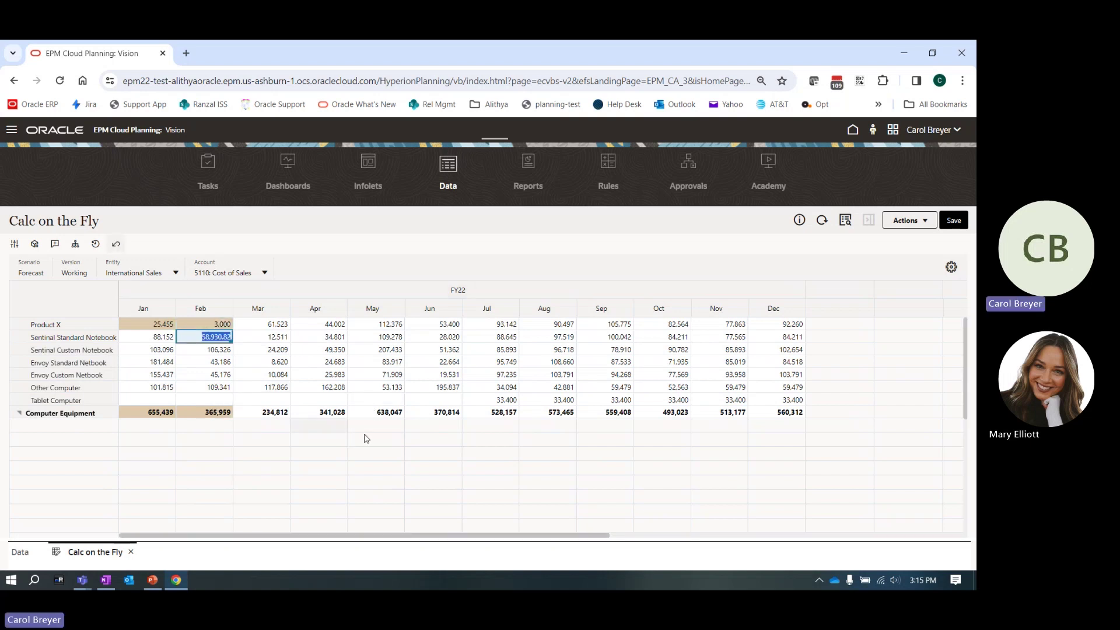
pyautogui.click(926, 223)
pyautogui.click(817, 320)
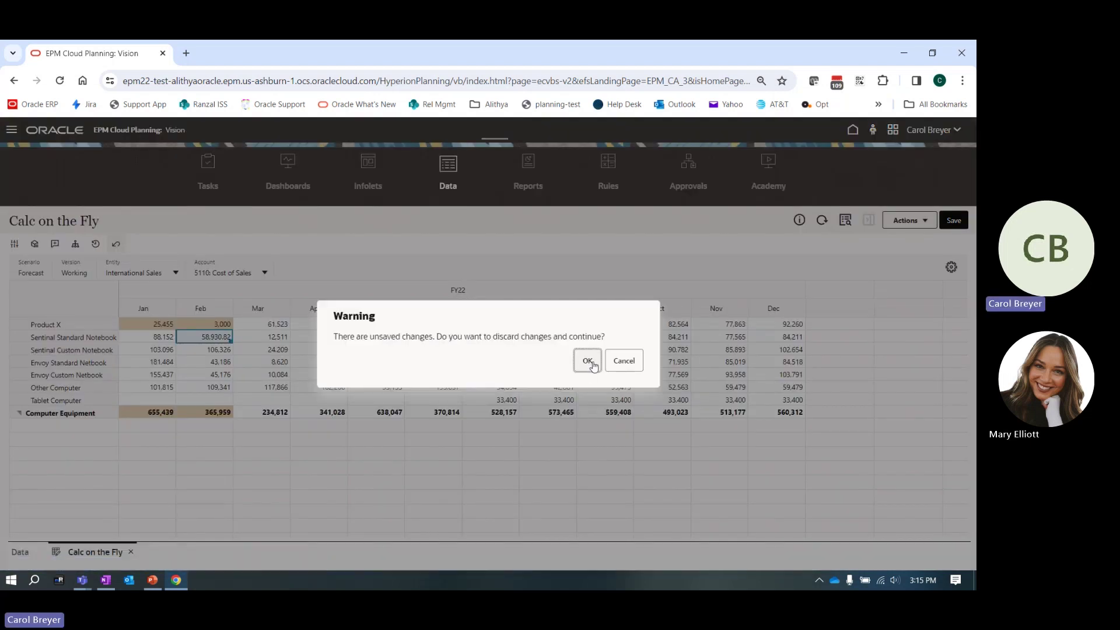
# Discard the changes, check Enable Calc On the Fly in the Layout grid properties, and close the editor
pyautogui.click(588, 361)
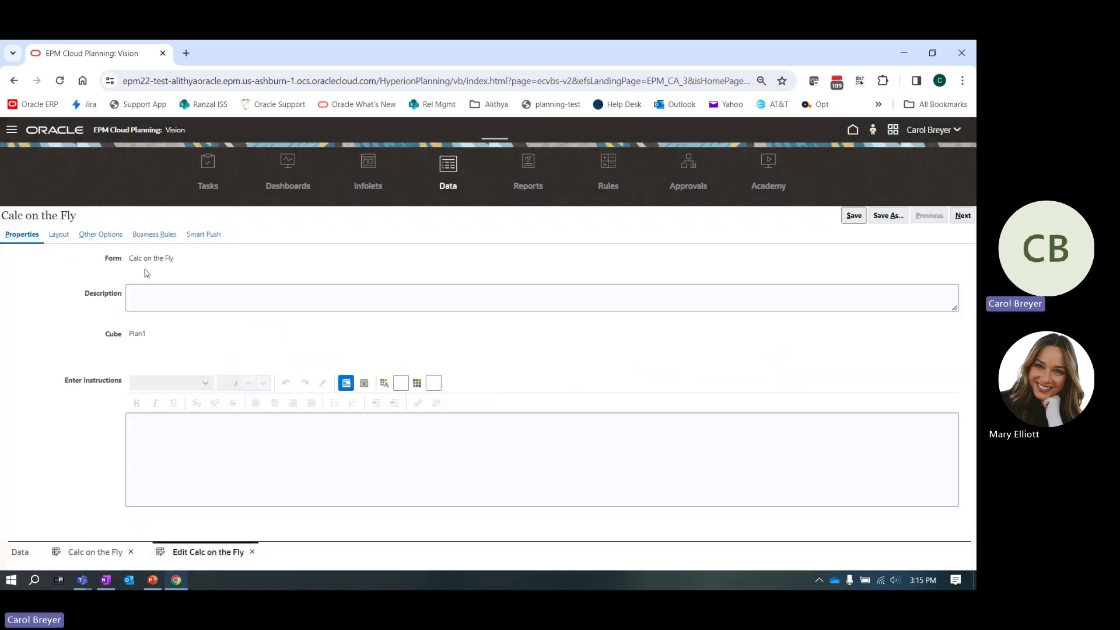
pyautogui.click(59, 235)
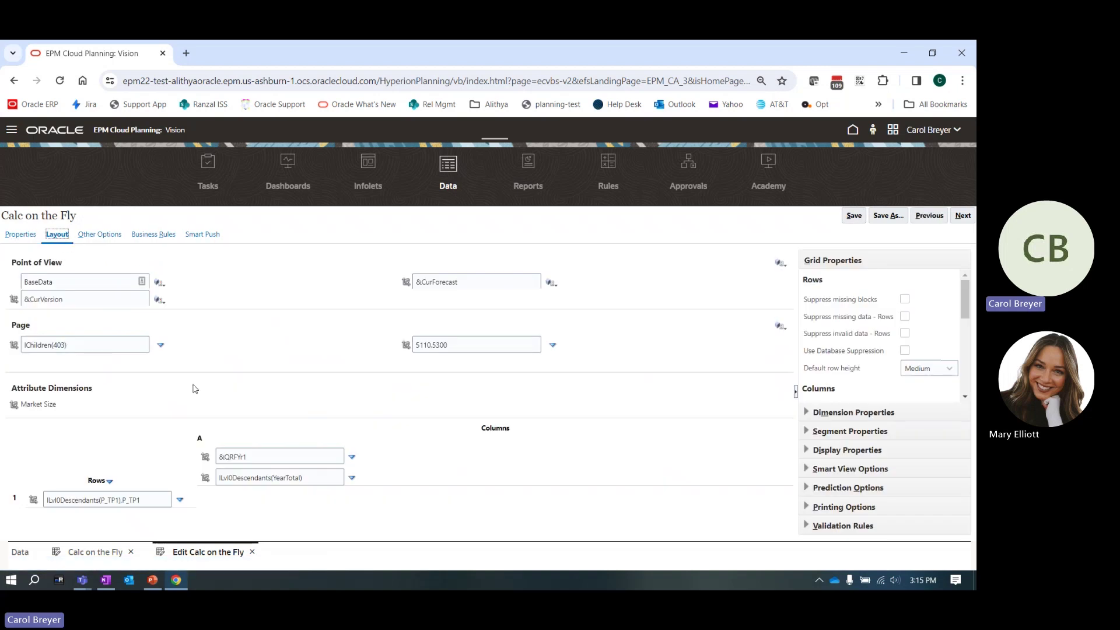
pyautogui.moveTo(966, 284); pyautogui.dragTo(966, 357)
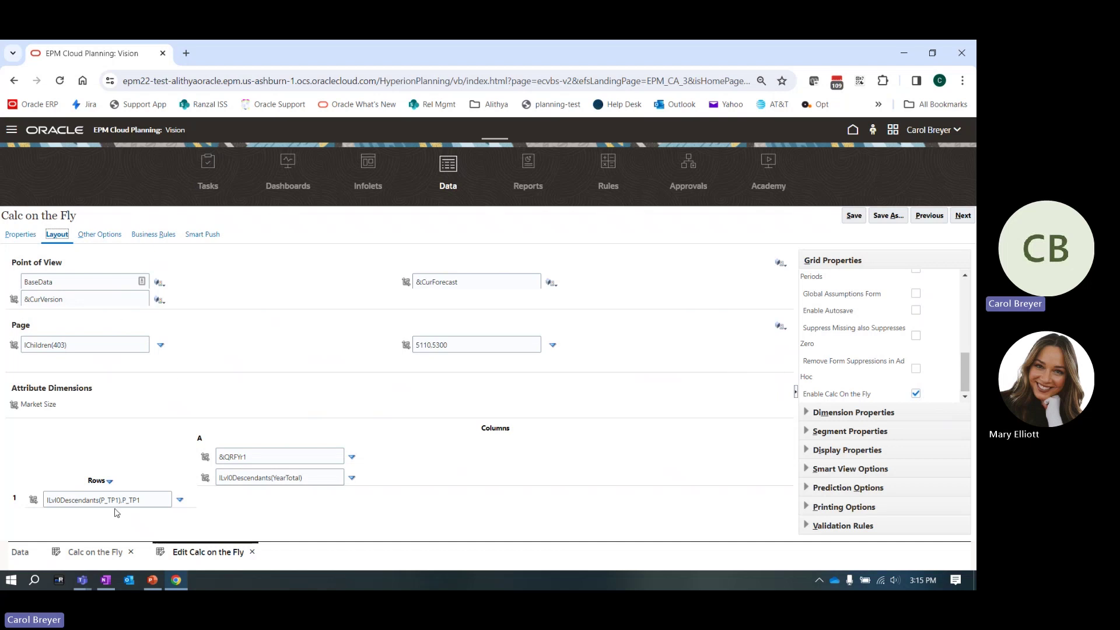
pyautogui.click(252, 551)
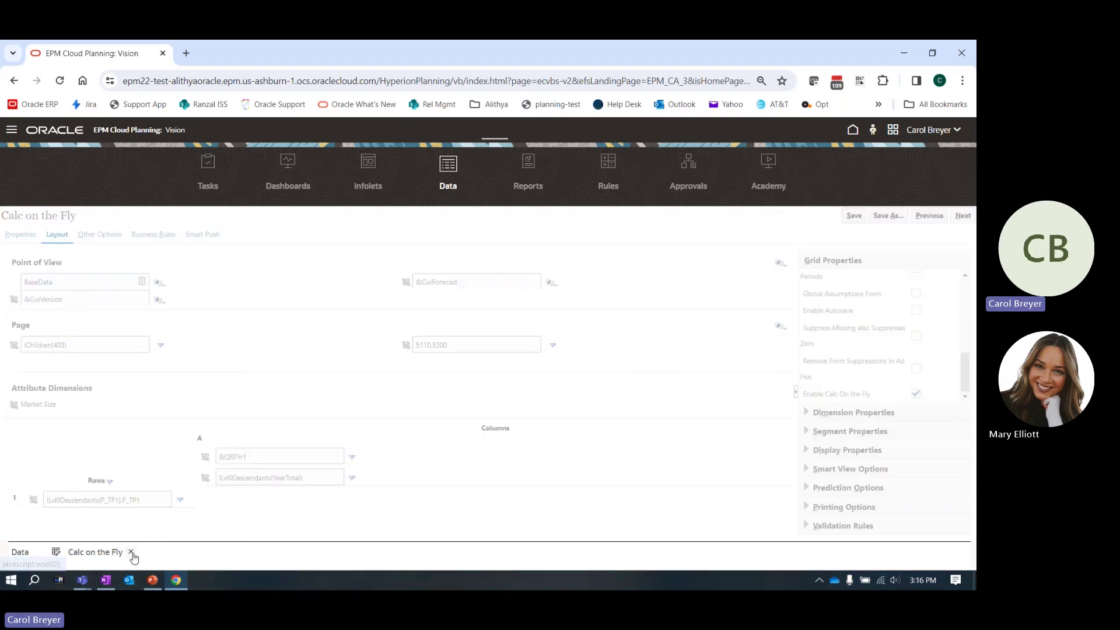
# Present the deck through slide 13, 'Edit without Data', then exit the slide show
pyautogui.click(152, 580)
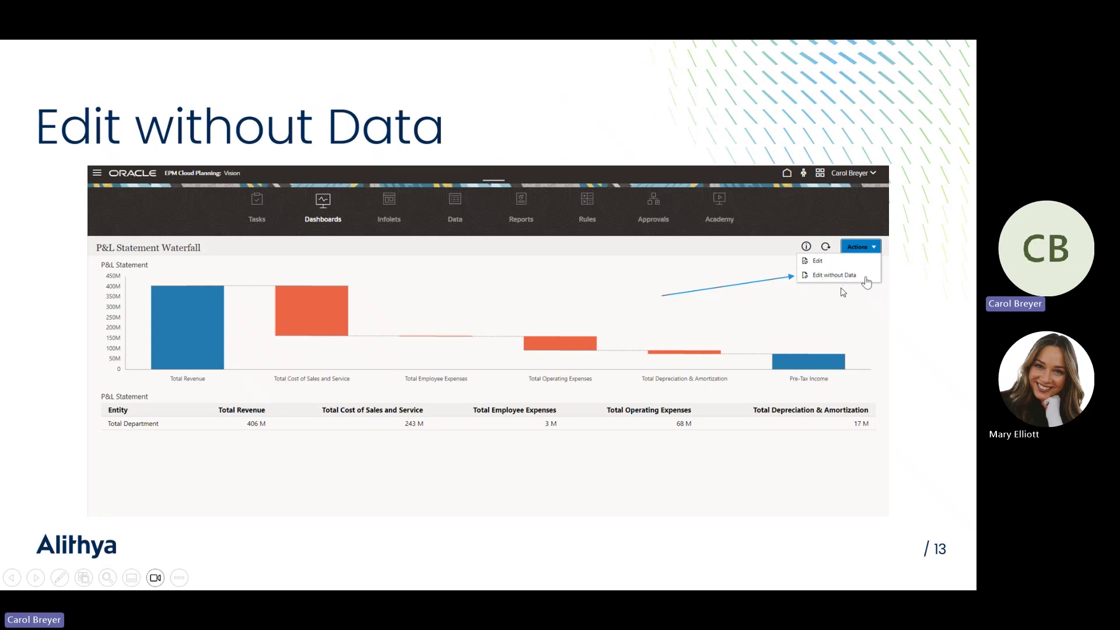
pyautogui.press('Escape')
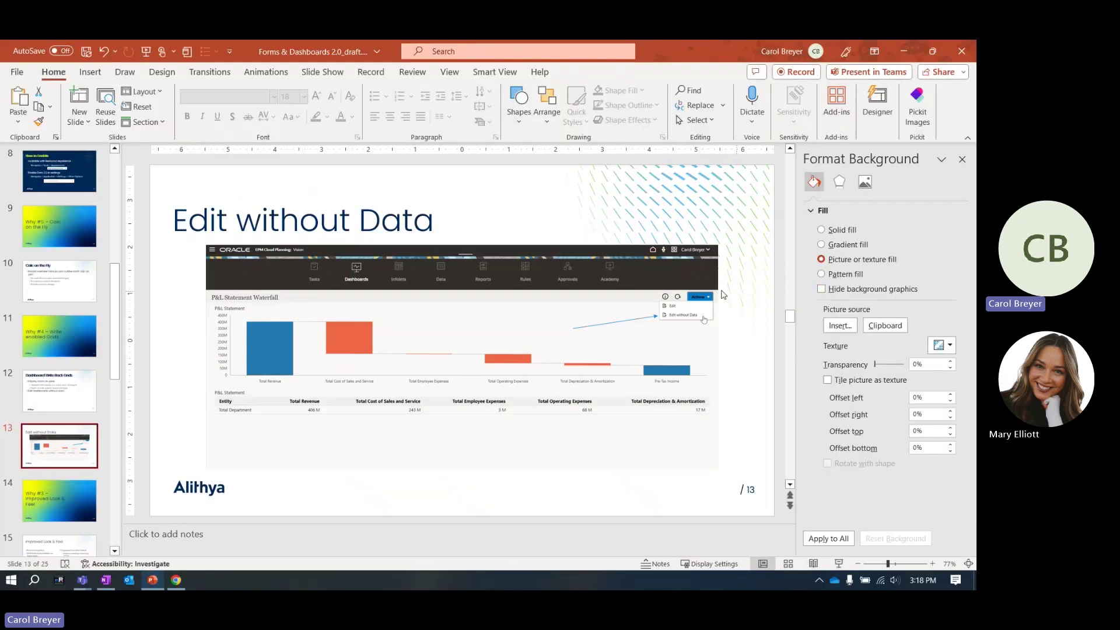
# Switch to Chrome and open the _Write Back dashboard from the Dashboards folder
pyautogui.click(176, 579)
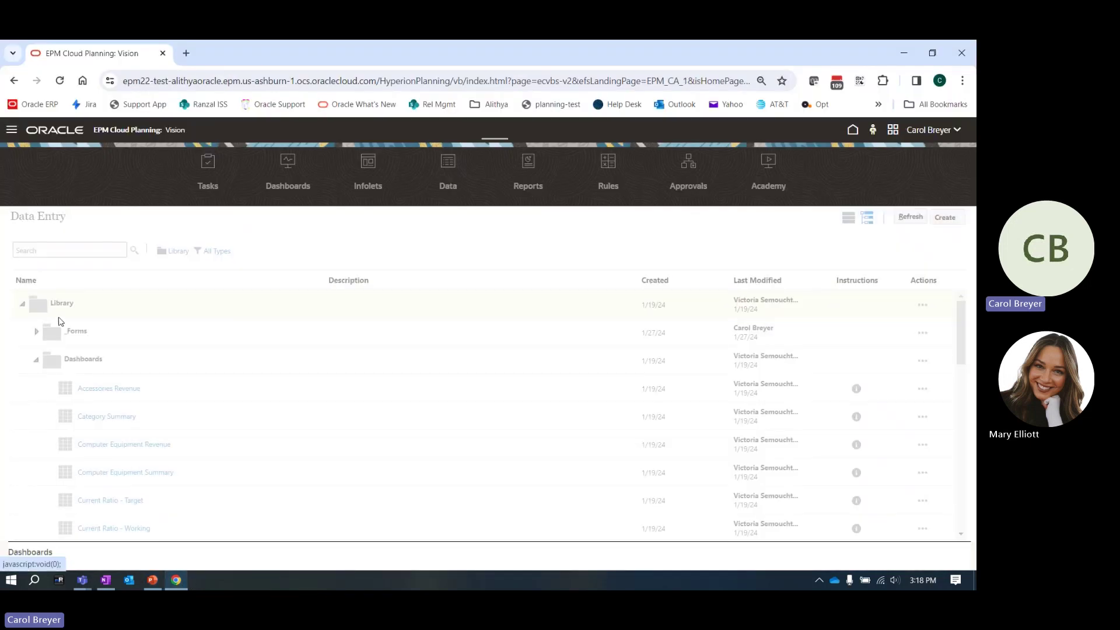
pyautogui.click(36, 360)
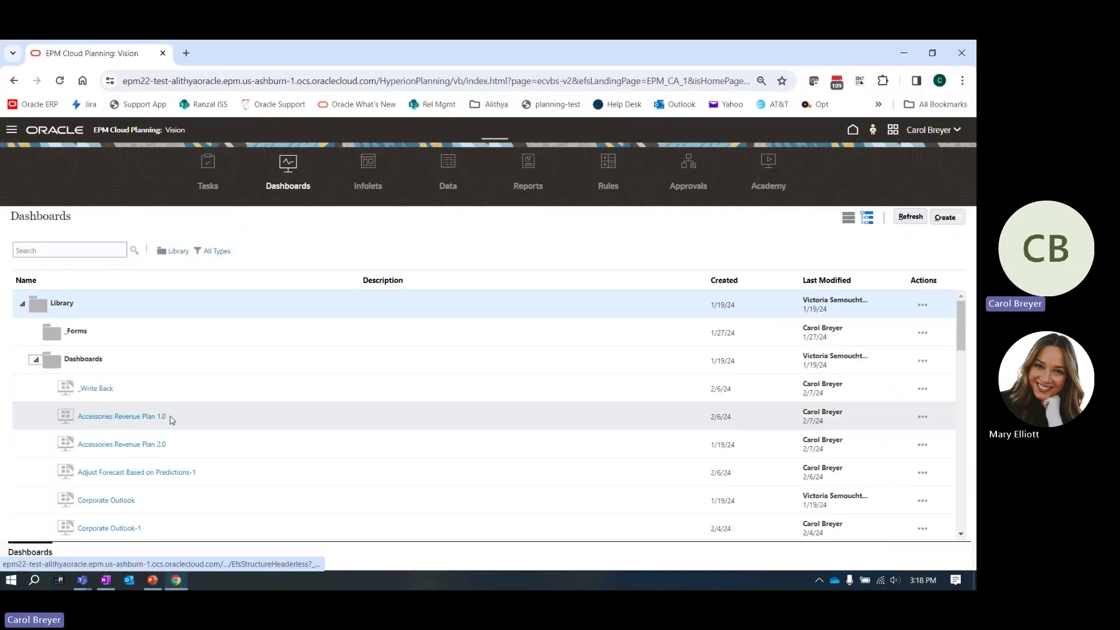
pyautogui.click(93, 389)
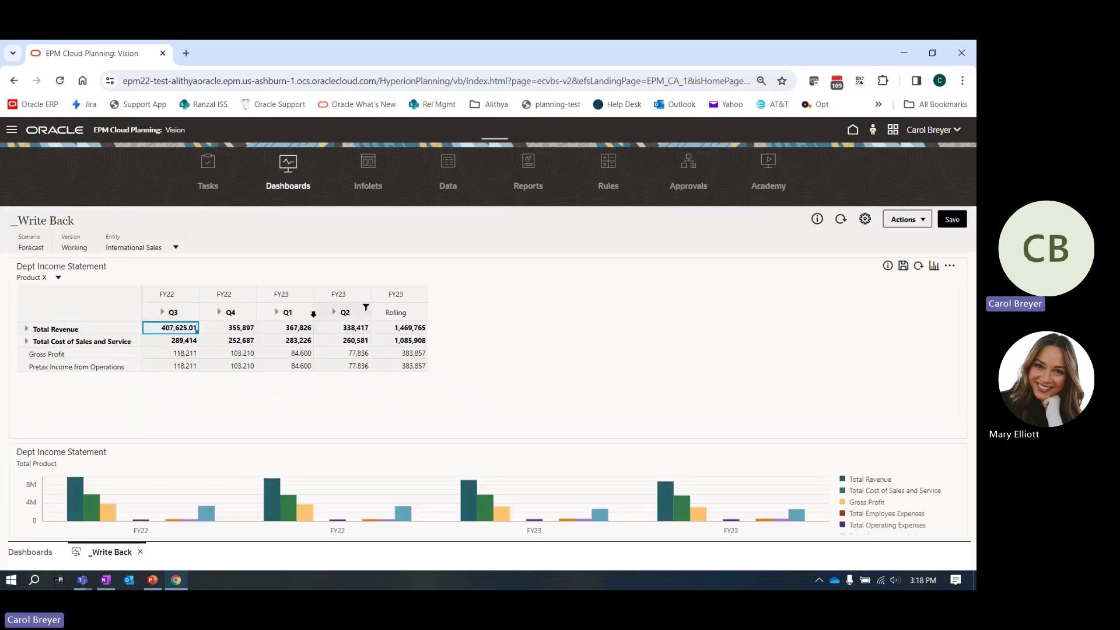
# Expand FY23 Q1 and Q2, select Sales East, and expand Total Revenue to 4110: Hardware
pyautogui.click(276, 314)
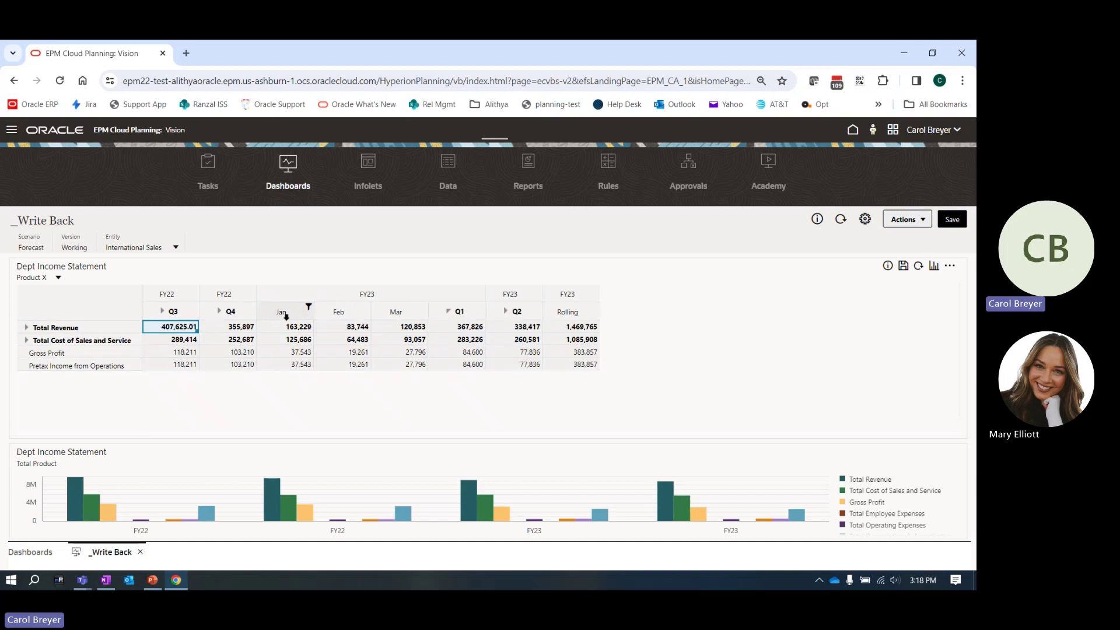
pyautogui.click(175, 248)
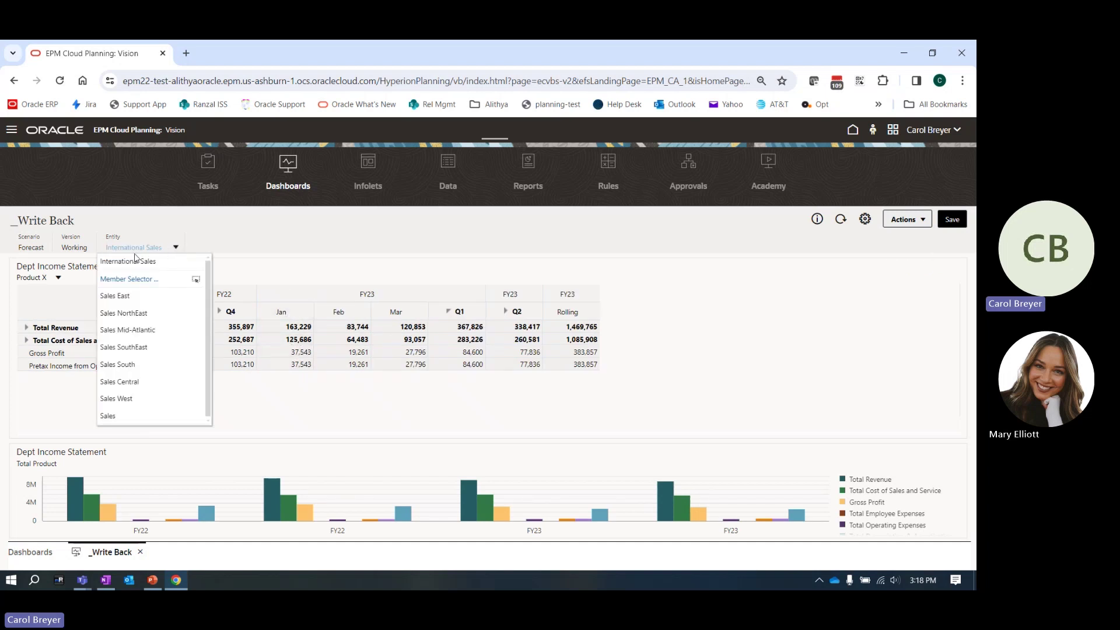
pyautogui.click(129, 299)
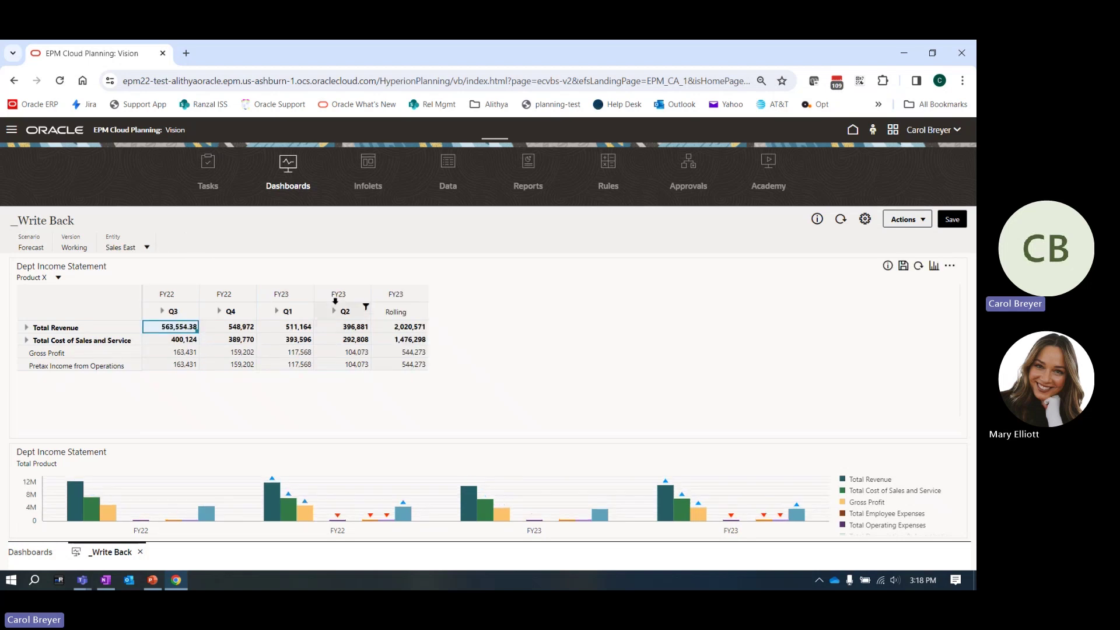
pyautogui.click(333, 311)
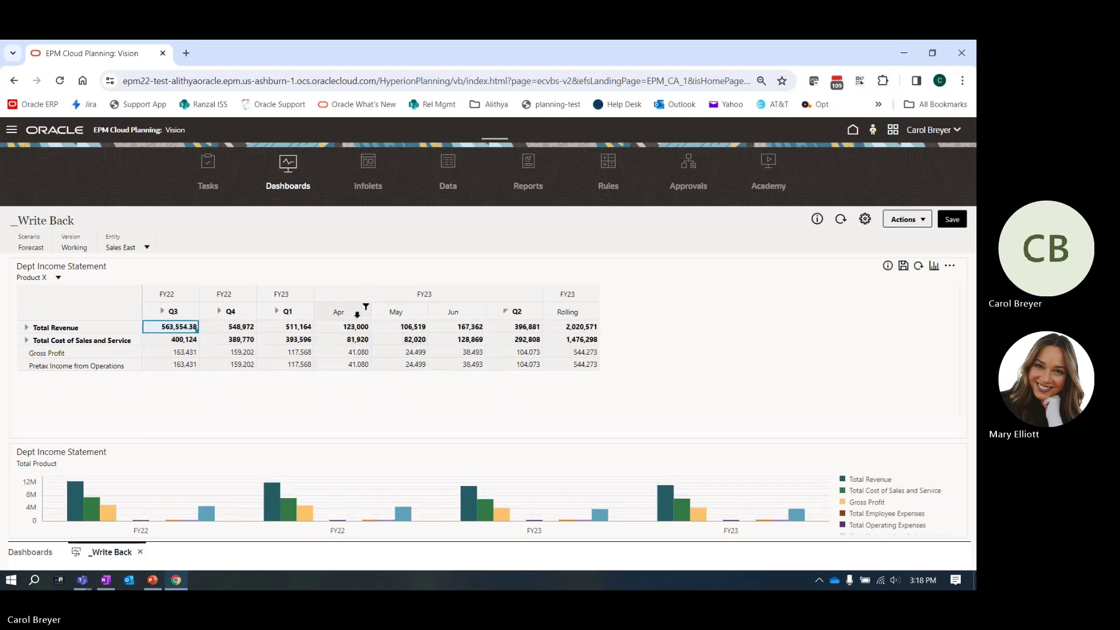
pyautogui.click(27, 327)
# Enter 2,000 for April 4110: Hardware revenue, then return to PowerPoint slide 14
pyautogui.click(352, 327)
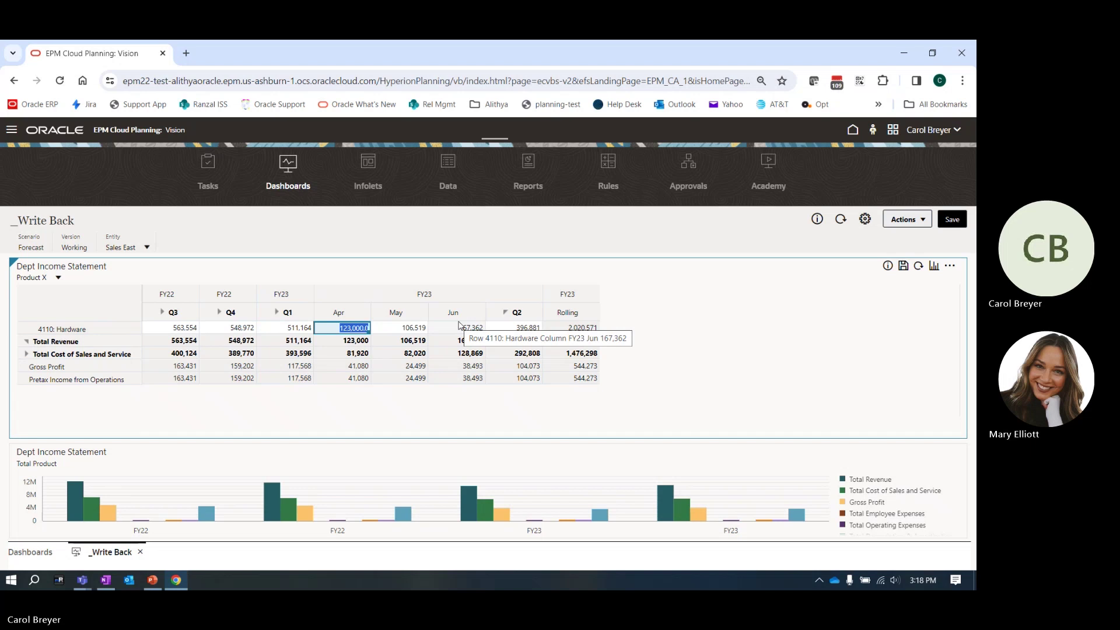
pyautogui.write('2,000')
pyautogui.press('Return')
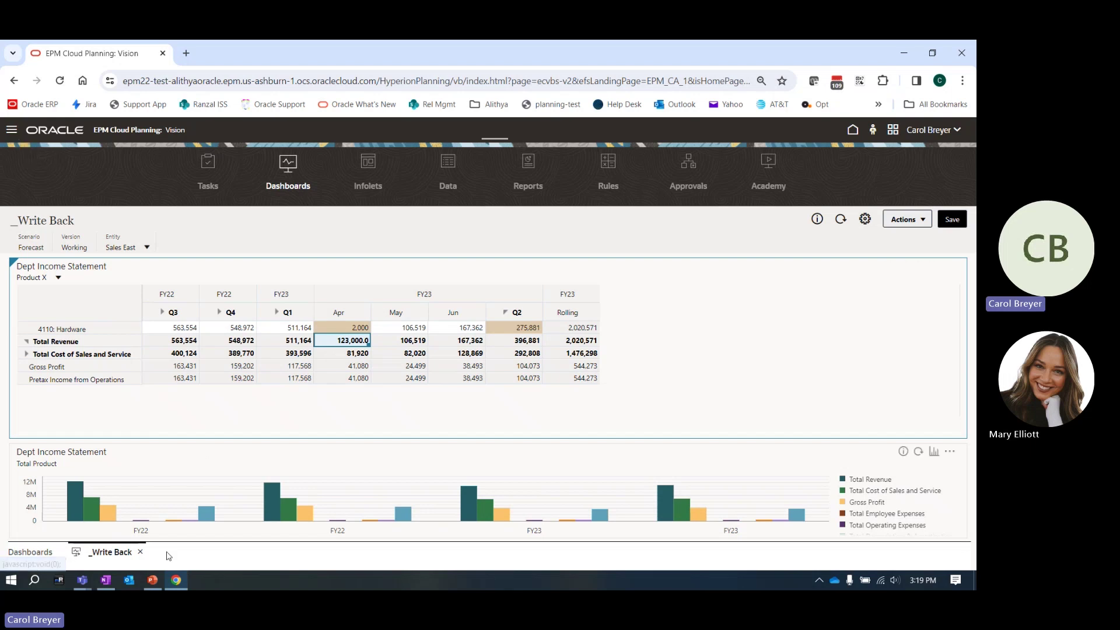
pyautogui.click(154, 582)
pyautogui.click(85, 520)
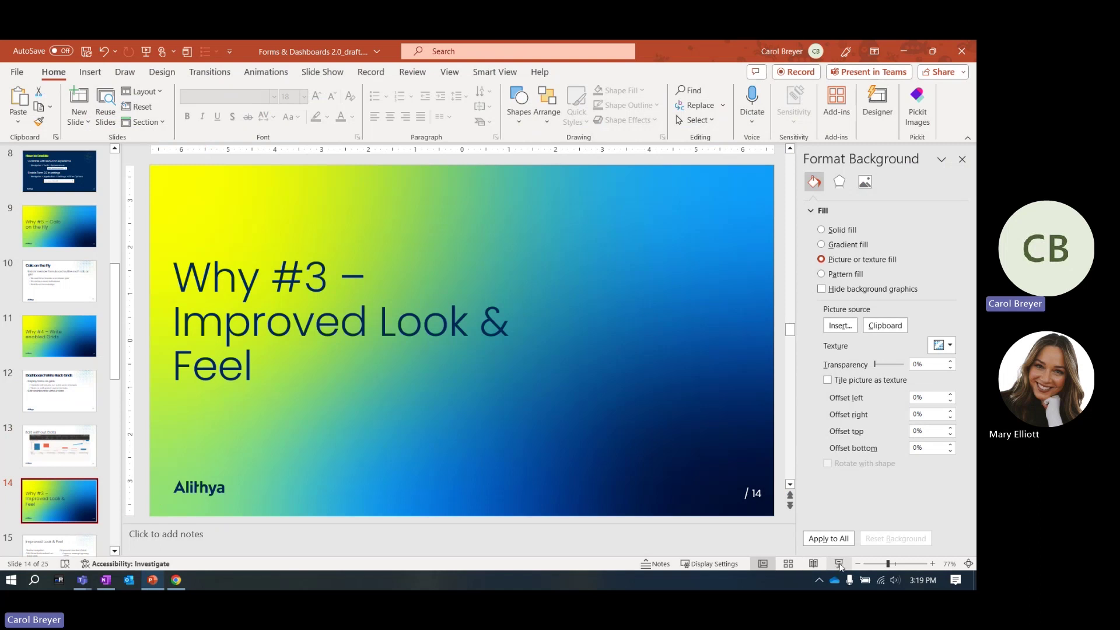
# Present from slide 14 through to slide 16, the Cash Flow – Plan layout comparison
pyautogui.click(838, 564)
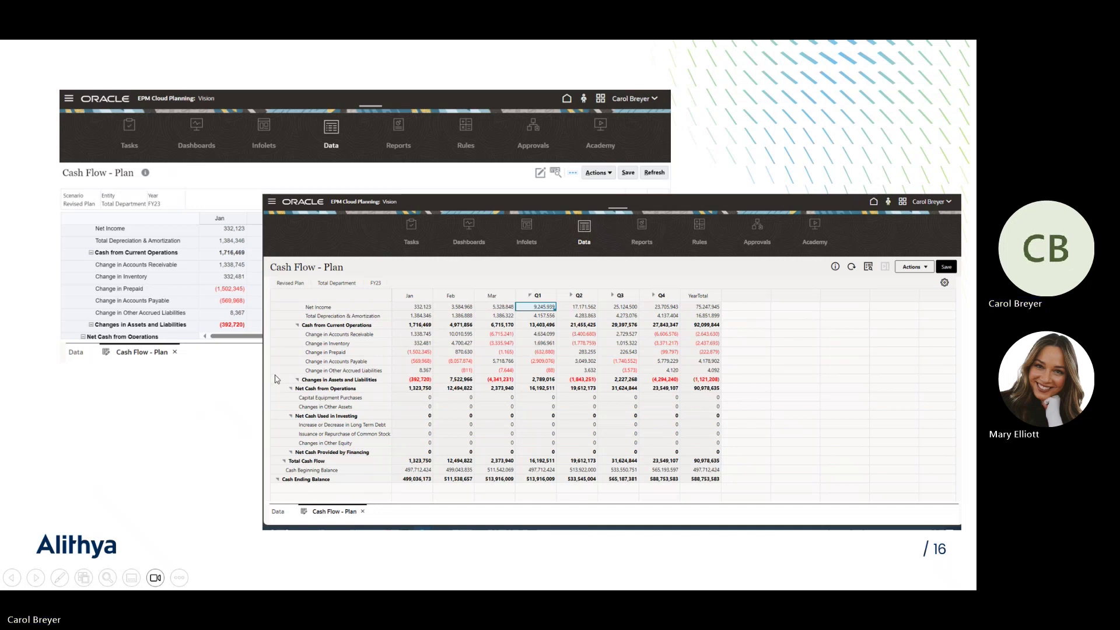
# Advance the slide show to slide 17, 'Menus', covering toolbar icons and the Actions menu
pyautogui.press('Right')
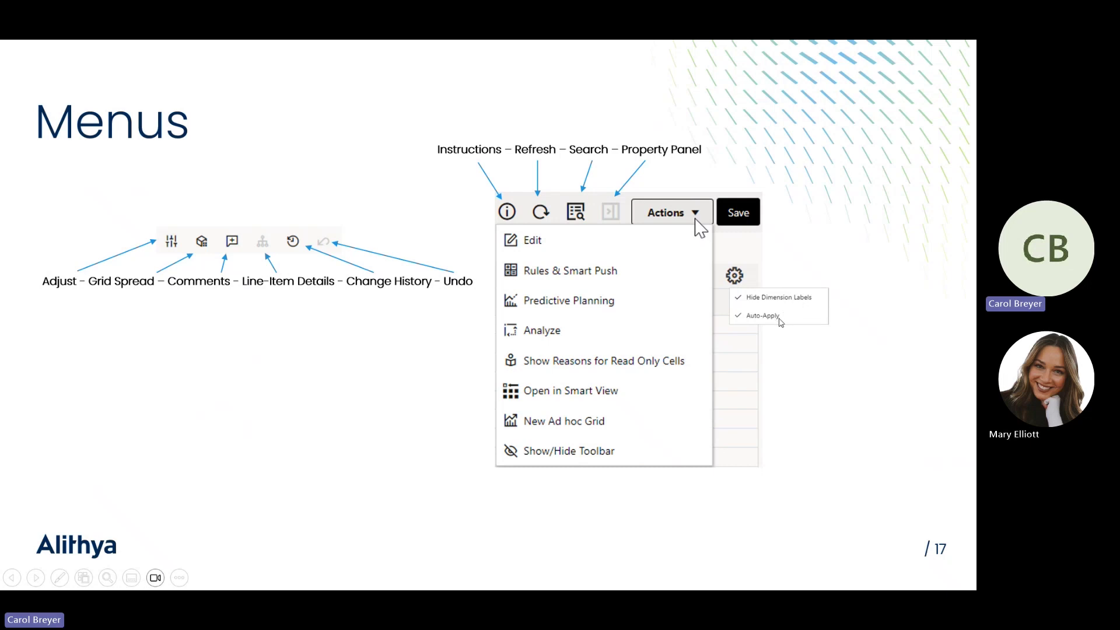
pyautogui.press('Right')
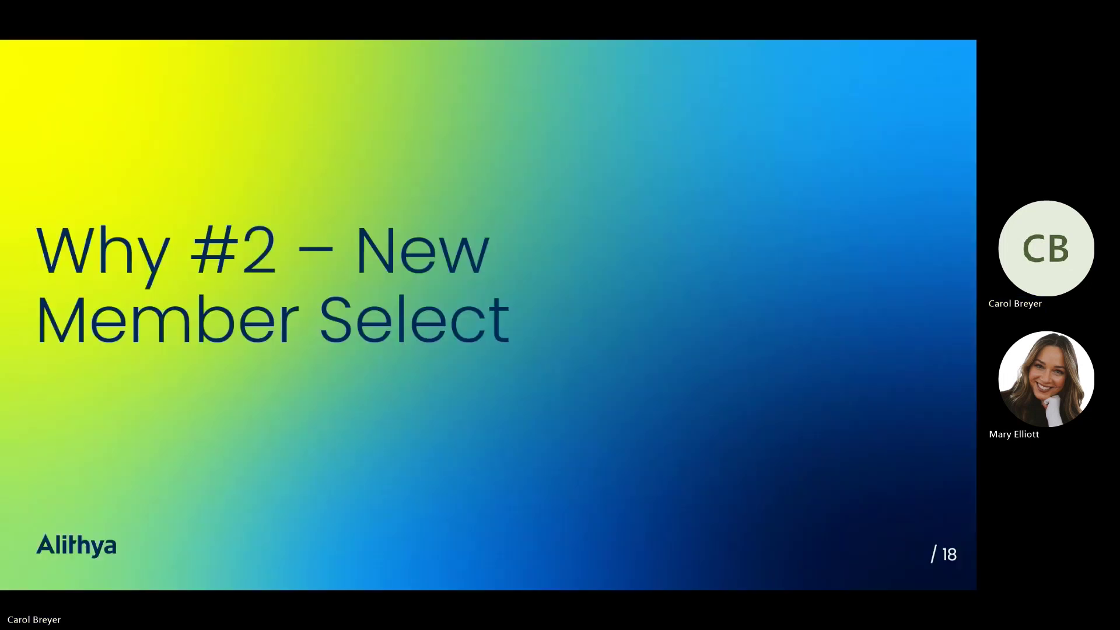
pyautogui.press('Left')
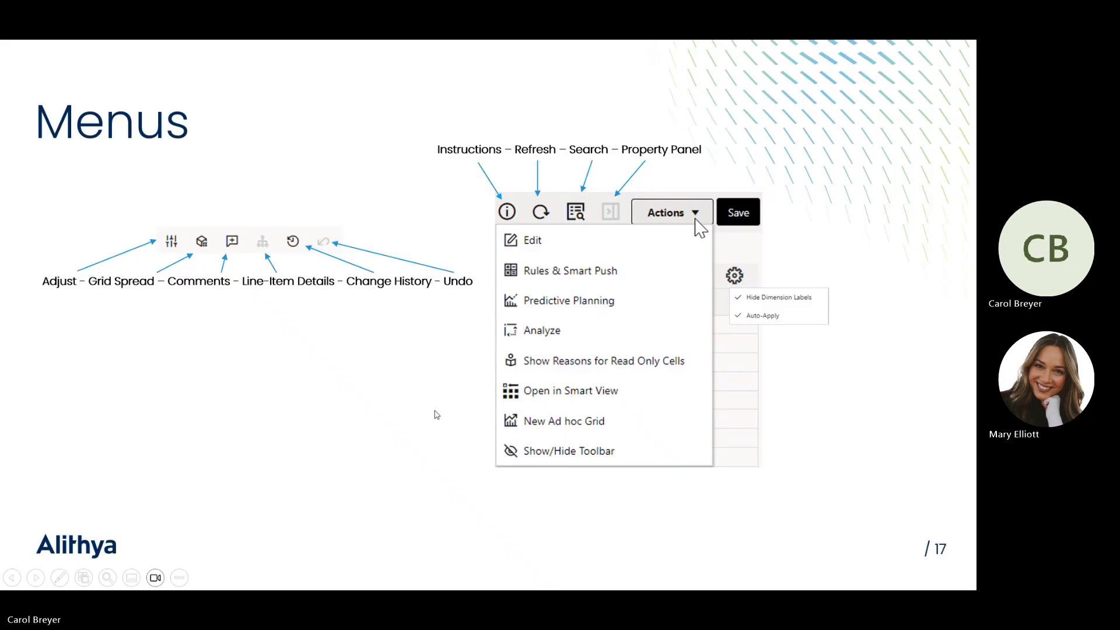
# Switch to the Act vs Plan form and change Year to FY23, then back to FY22
pyautogui.hotkey('alt', 'Tab')
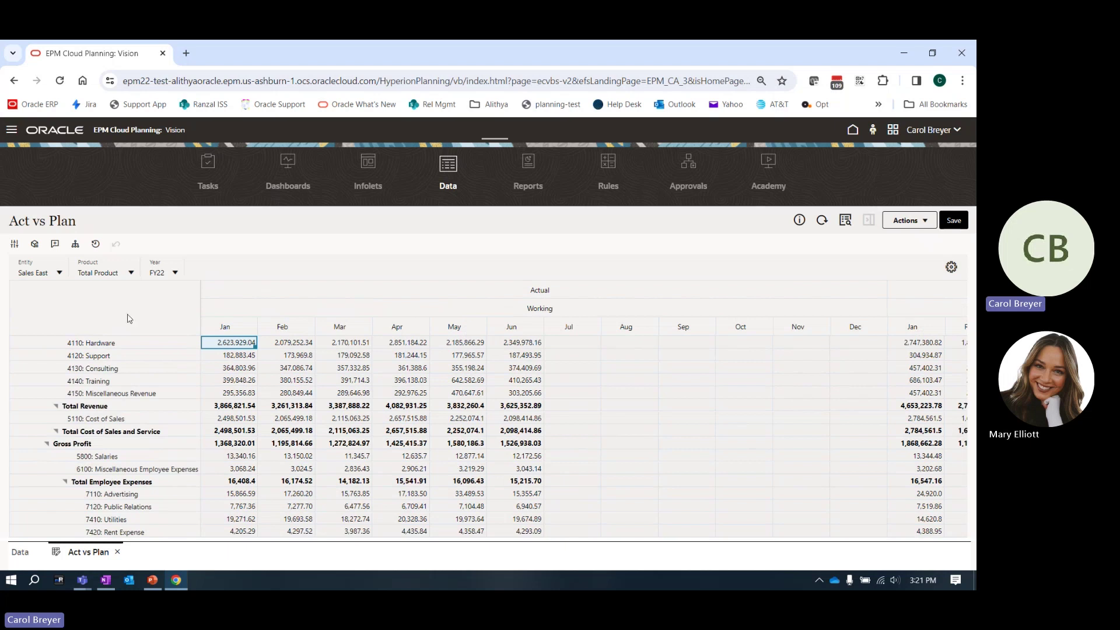
pyautogui.click(175, 274)
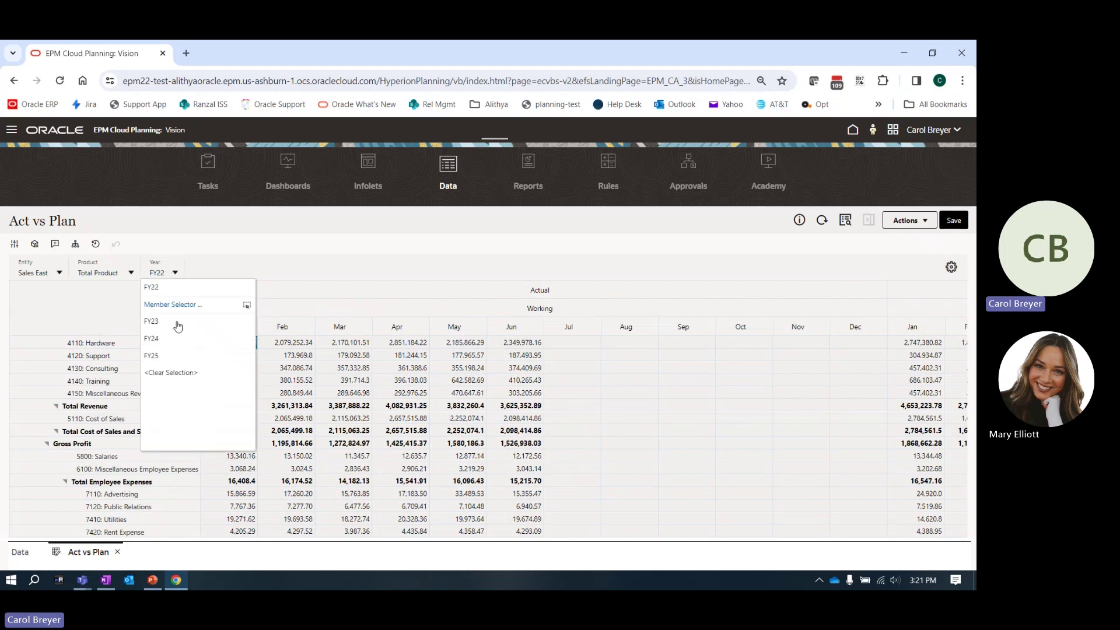
pyautogui.click(156, 325)
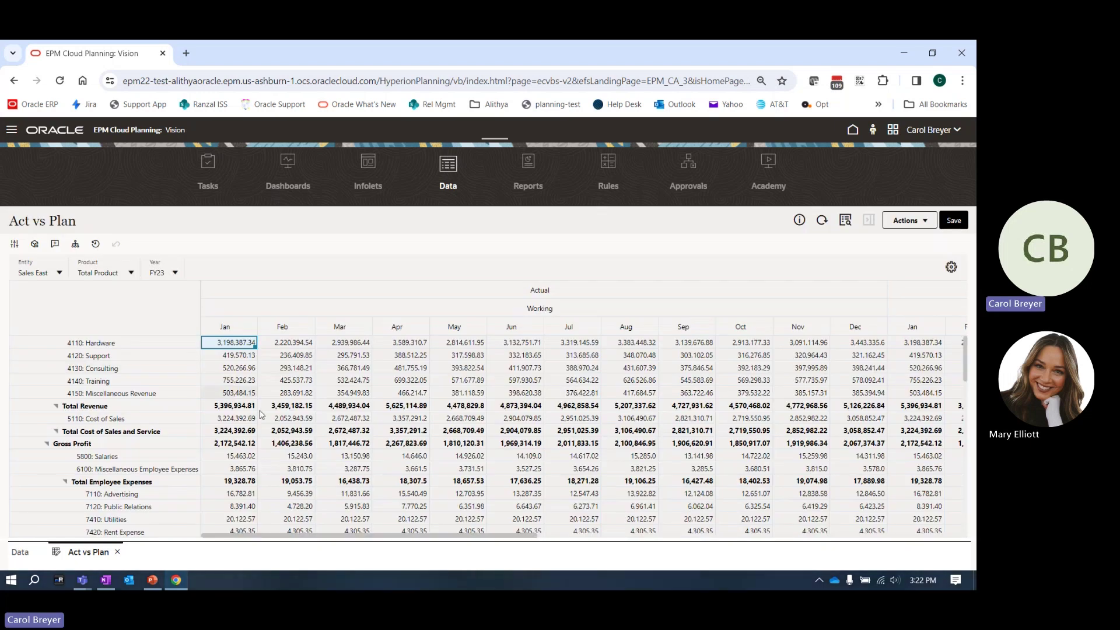
pyautogui.click(175, 272)
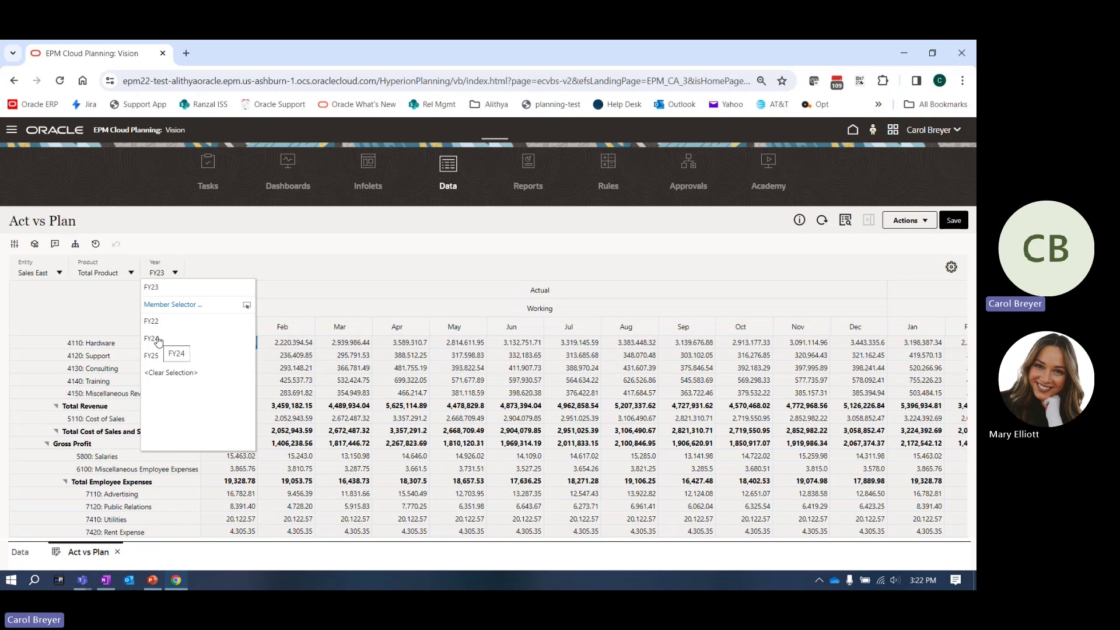
pyautogui.click(151, 321)
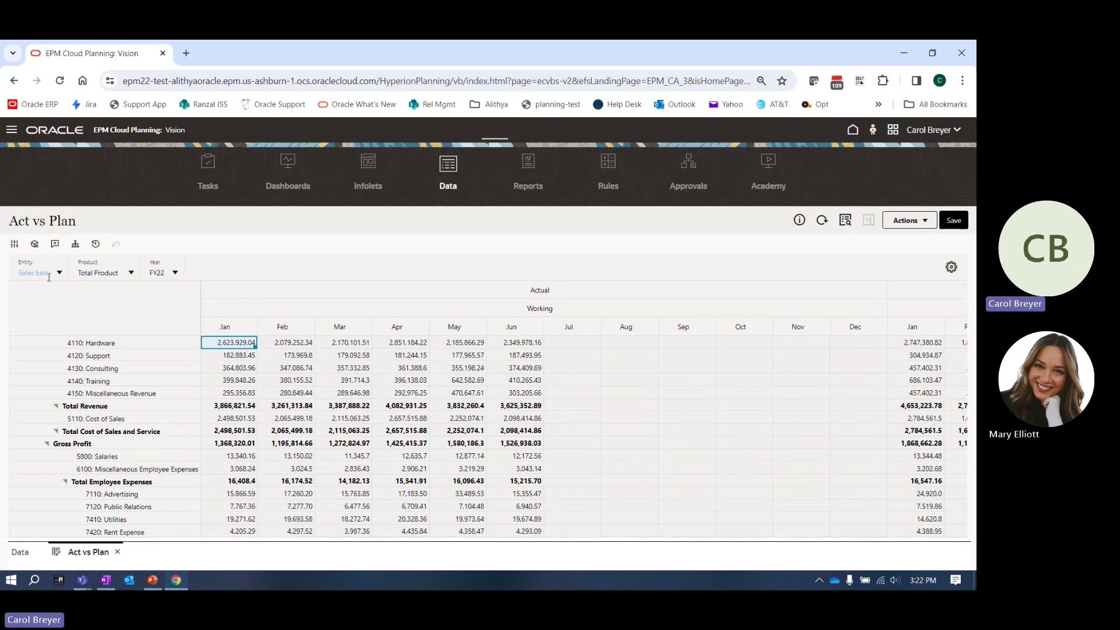
# Turn off Auto-Apply, then apply Year FY23 and Product X to the Act vs Plan grid
pyautogui.click(950, 268)
pyautogui.click(881, 304)
pyautogui.click(171, 272)
pyautogui.click(165, 322)
pyautogui.click(129, 279)
pyautogui.click(98, 340)
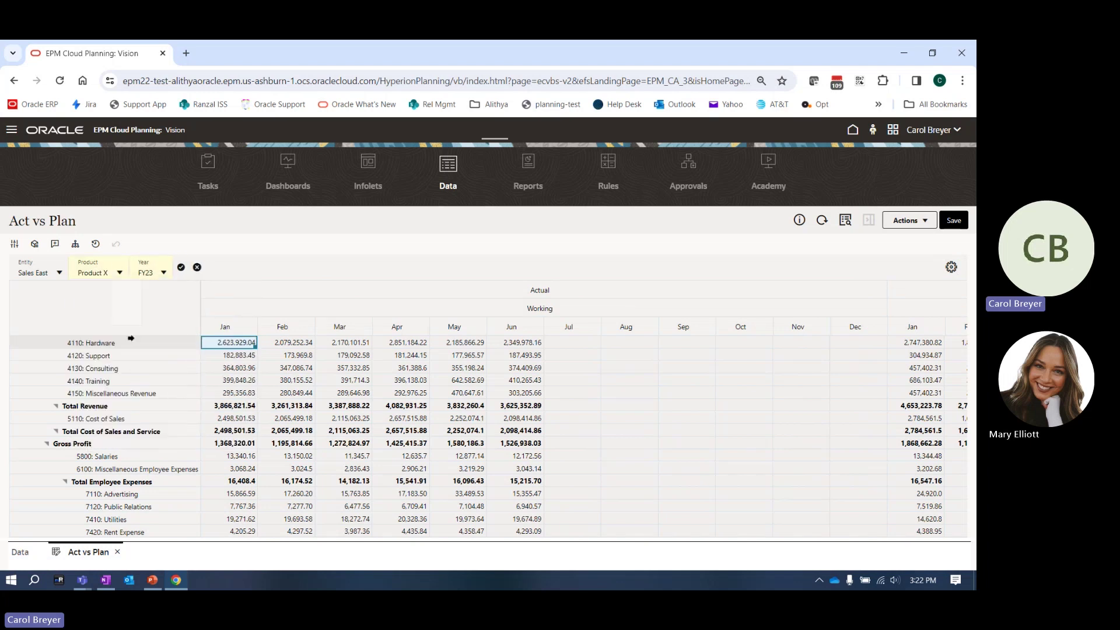
pyautogui.click(181, 268)
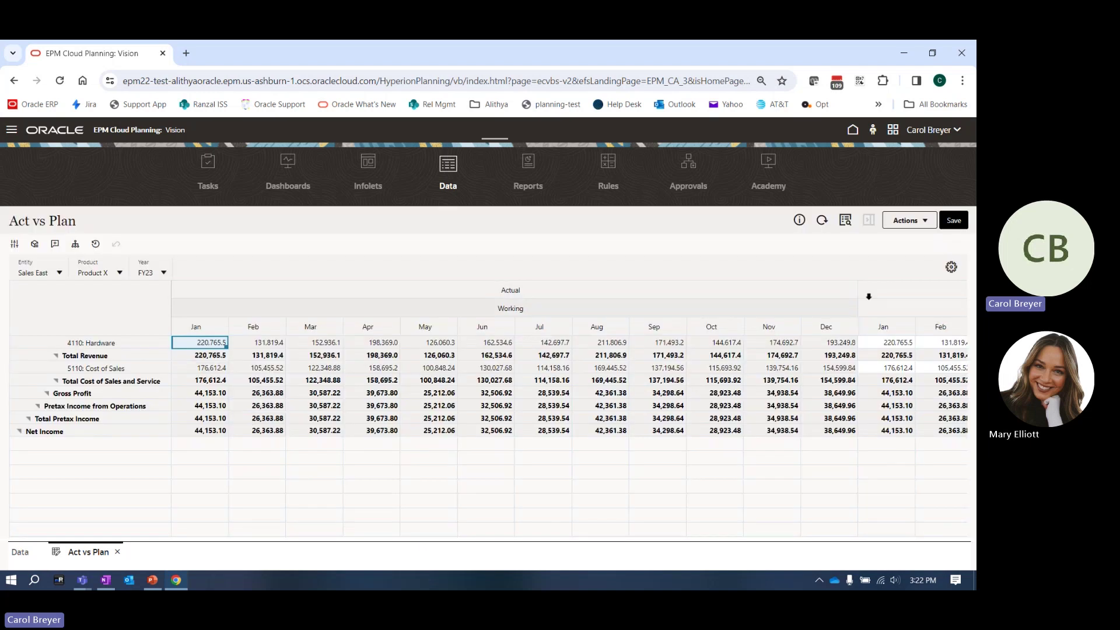
pyautogui.click(949, 270)
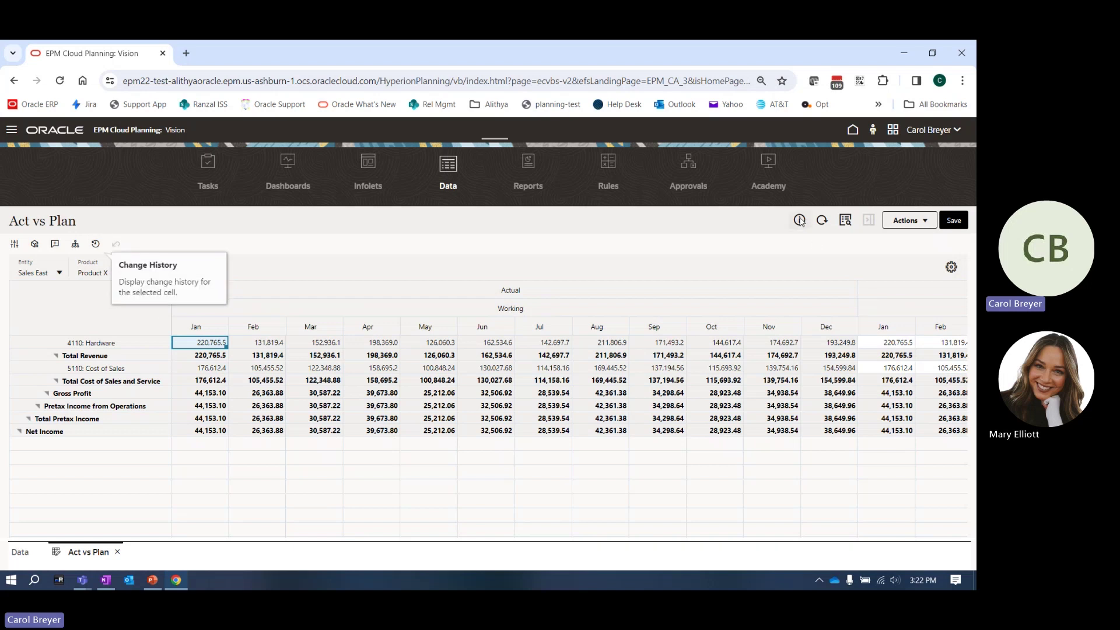
# Turn on Hide Dimension Labels in the Act vs Plan form's gear menu
pyautogui.click(925, 221)
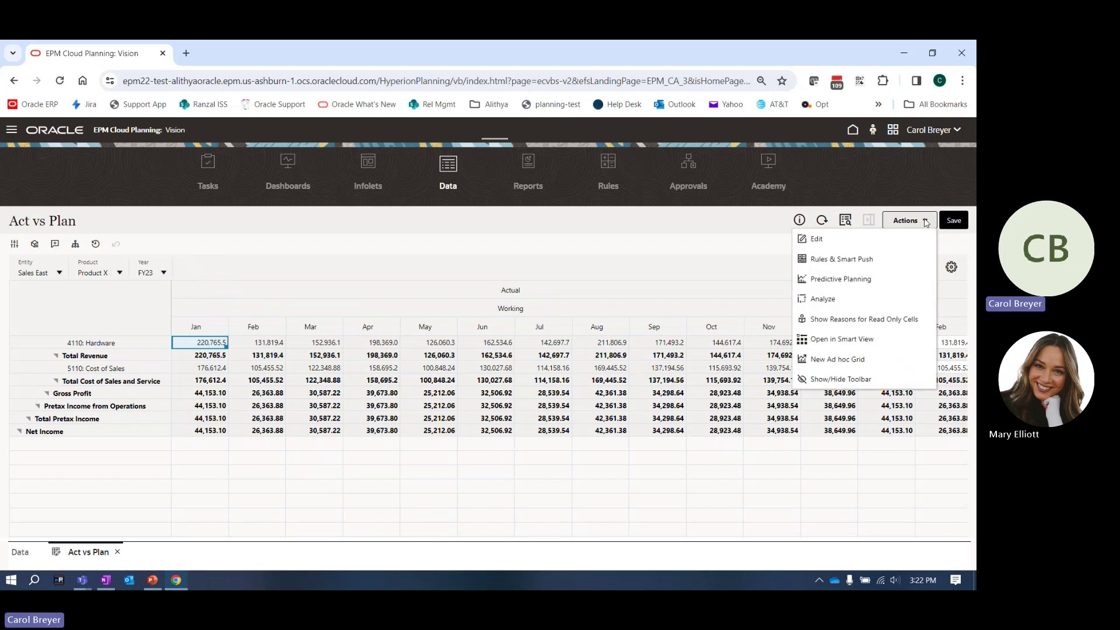
pyautogui.click(951, 268)
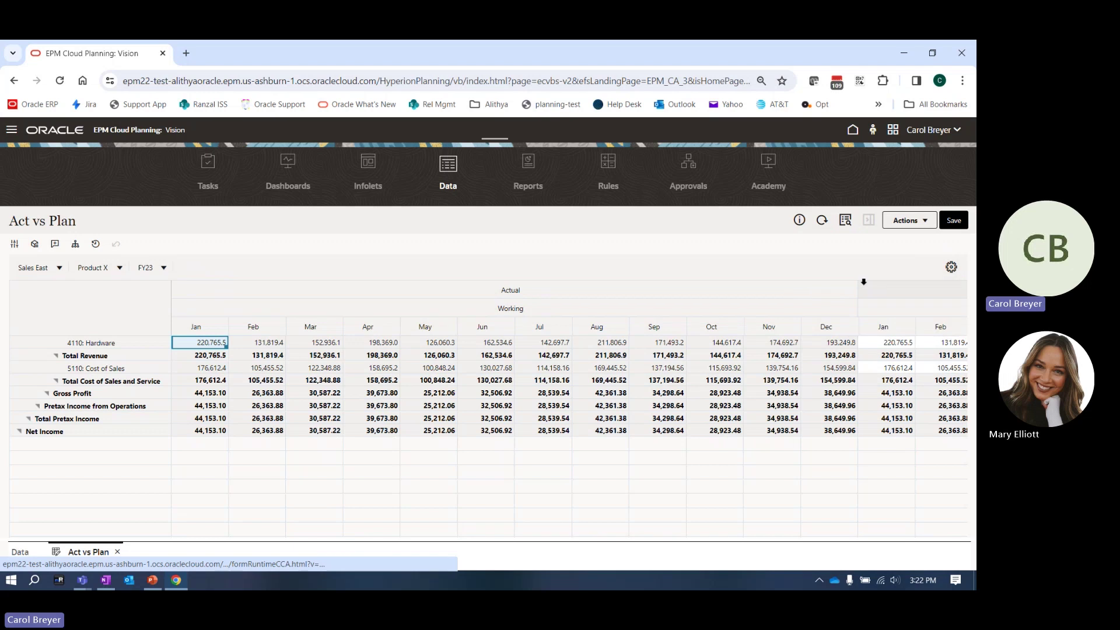
pyautogui.click(870, 285)
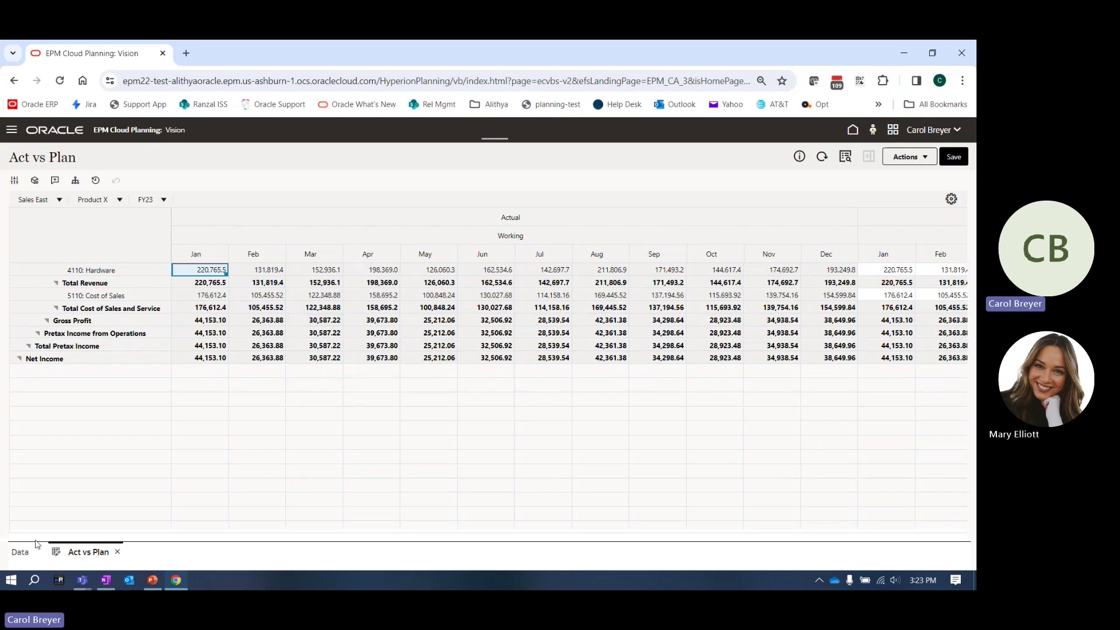
# Close the _Write Back dashboard and open Accessories Revenue Plan 1.0 from the library
pyautogui.click(11, 130)
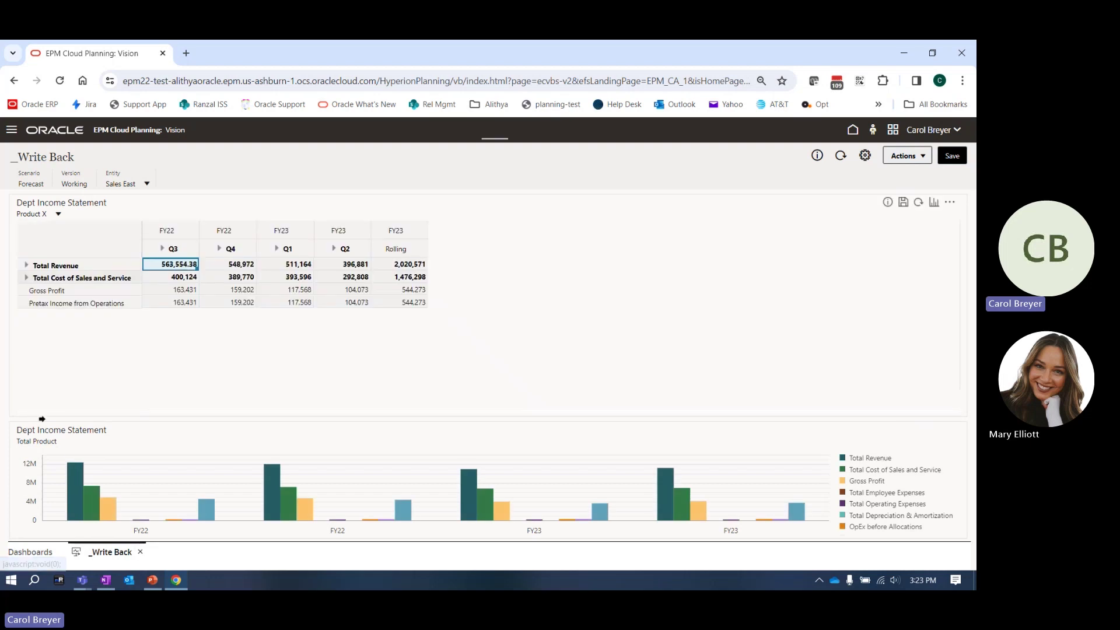
pyautogui.click(141, 552)
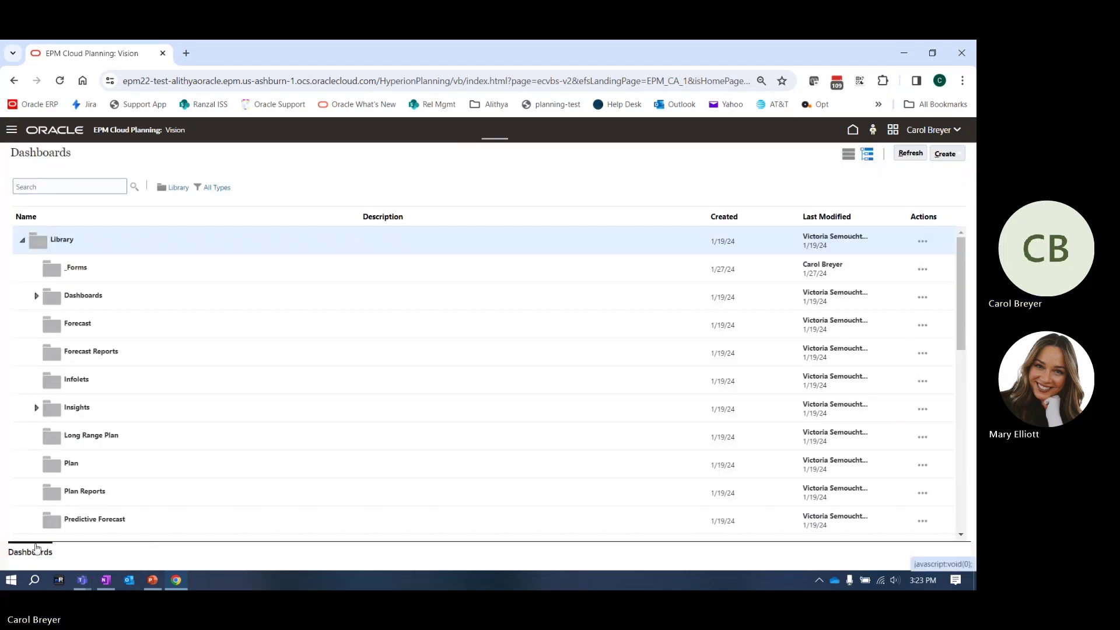
pyautogui.click(36, 298)
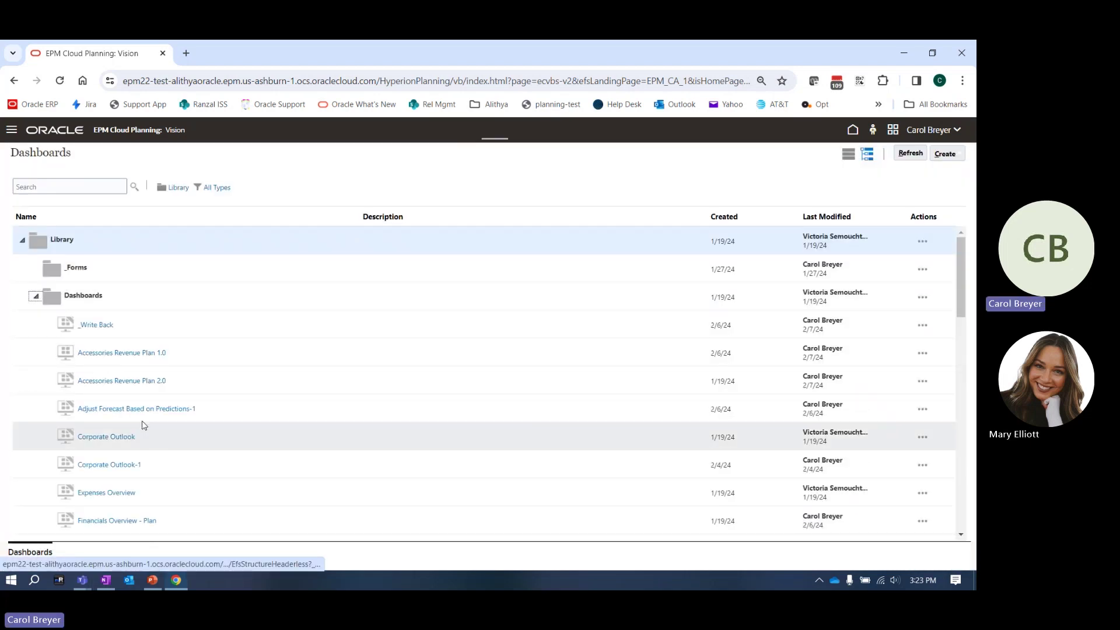
pyautogui.click(142, 356)
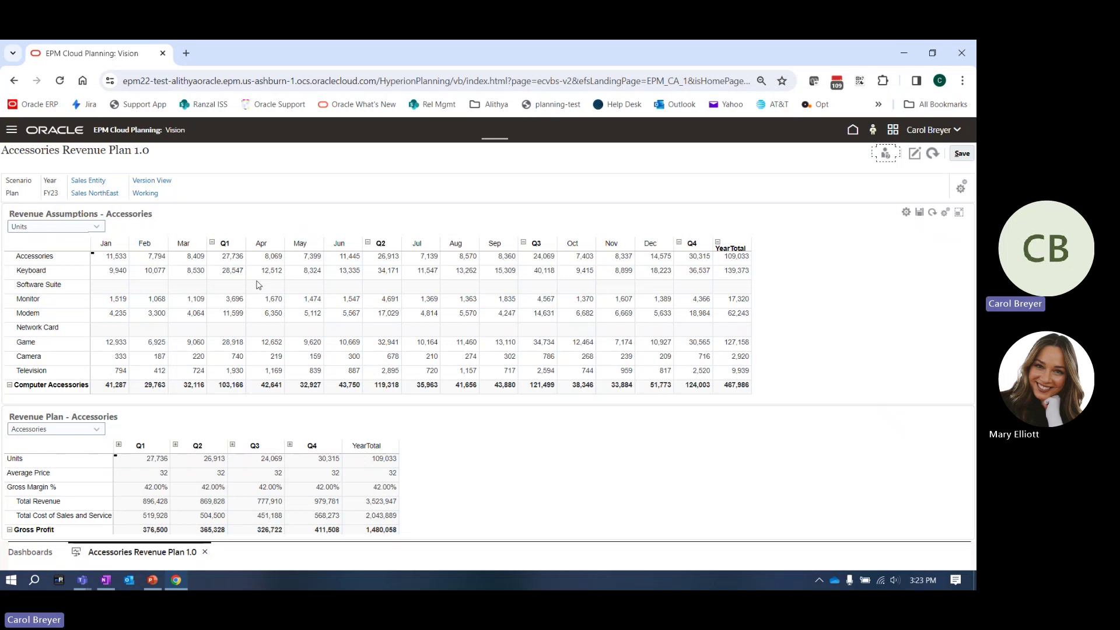
# Open Accessories Revenue Plan 2.0 as well, then compare the 1.0 and 2.0 tabs
pyautogui.click(31, 552)
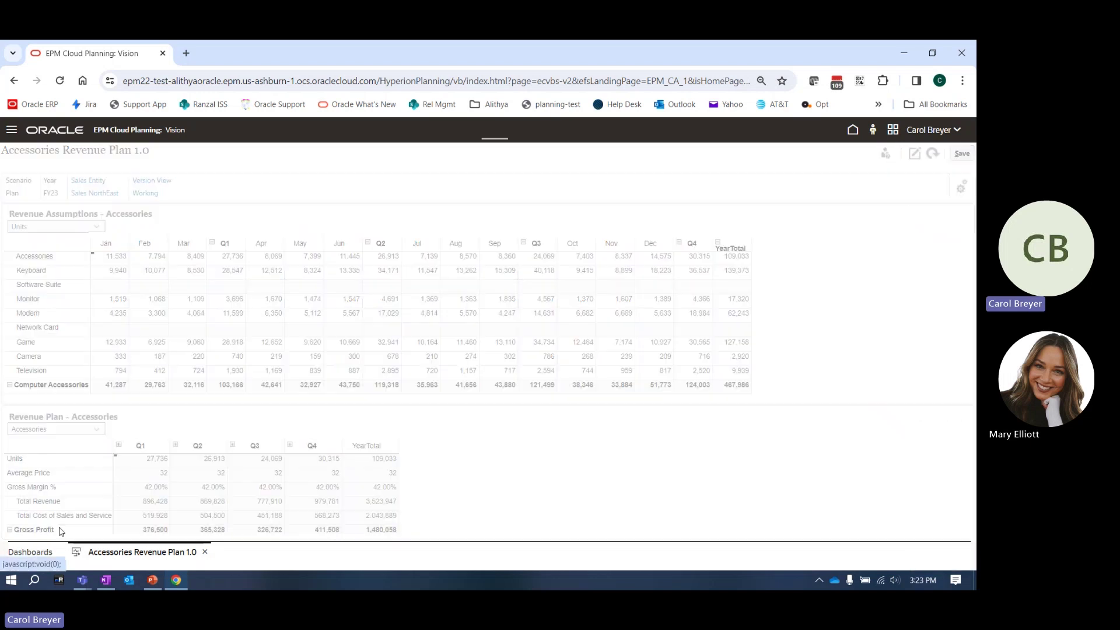
pyautogui.click(37, 296)
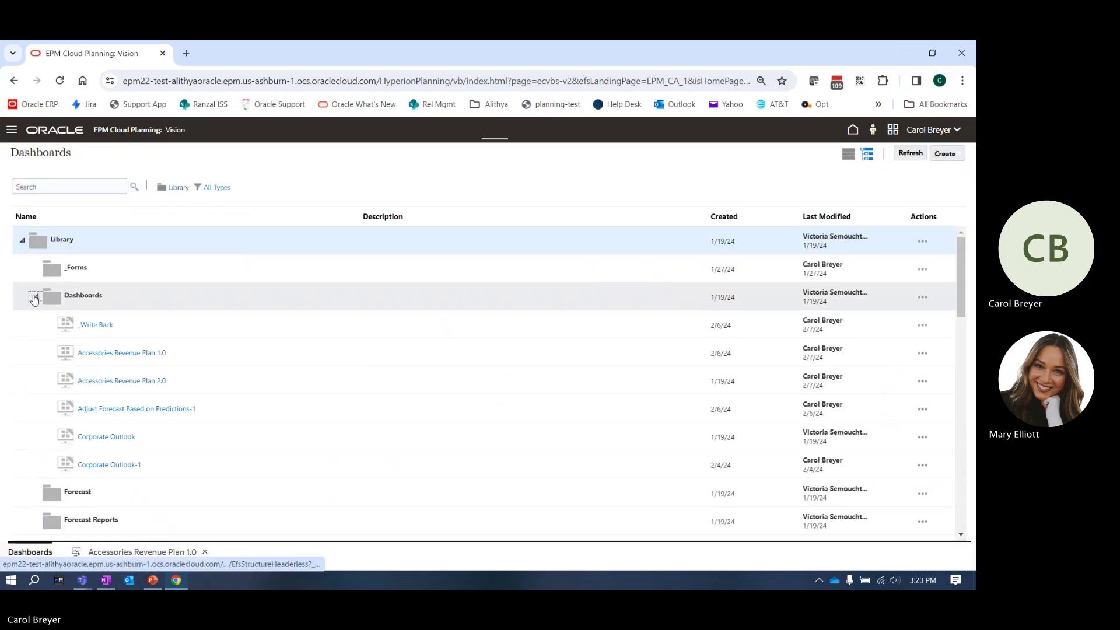
pyautogui.click(175, 381)
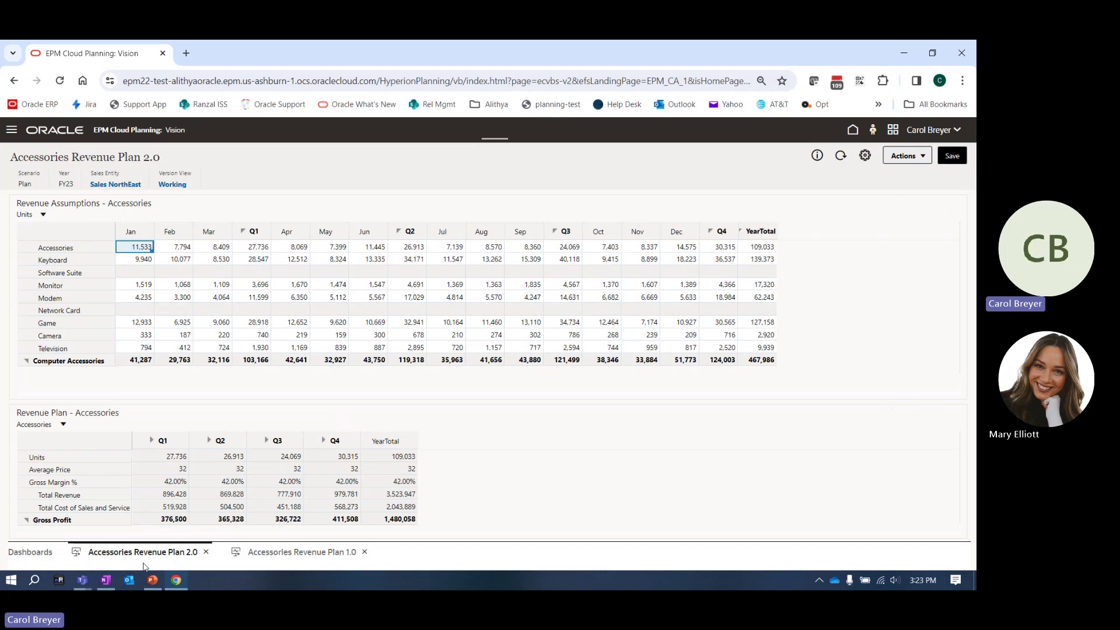
pyautogui.click(254, 552)
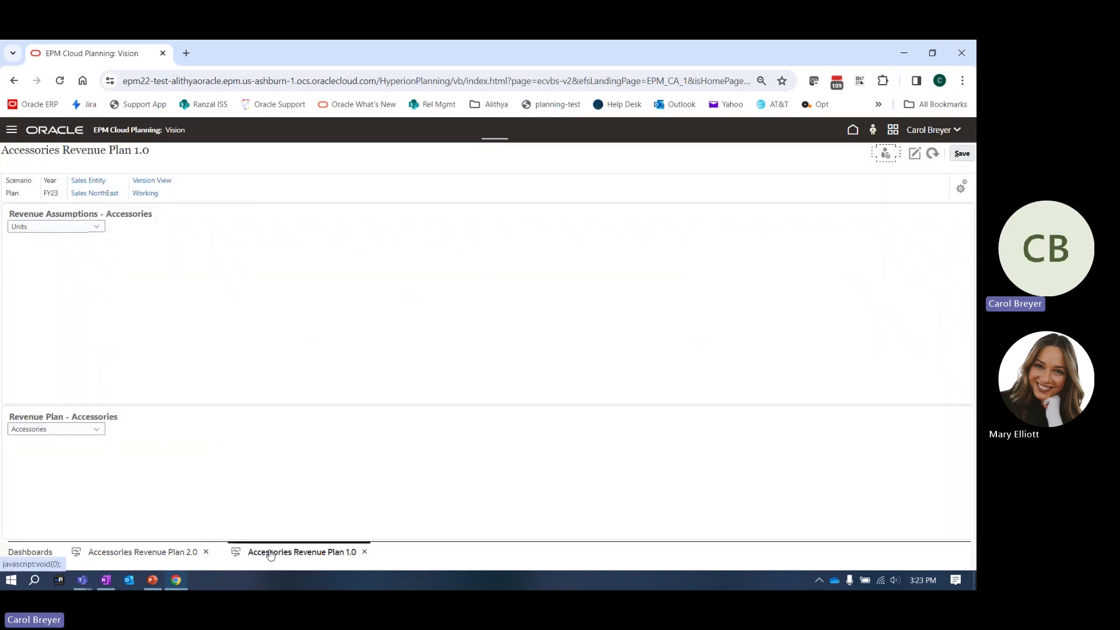
pyautogui.click(173, 554)
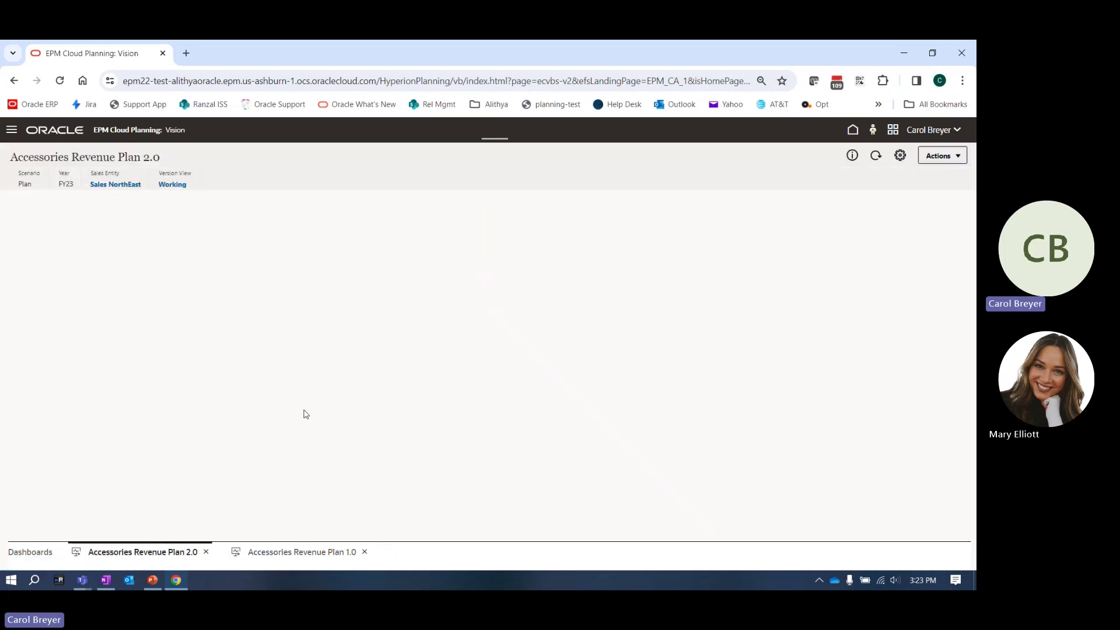
# Resume the PowerPoint slide show, advance past the Menus slide, and turn off live subtitles
pyautogui.hotkey('alt', 'Tab')
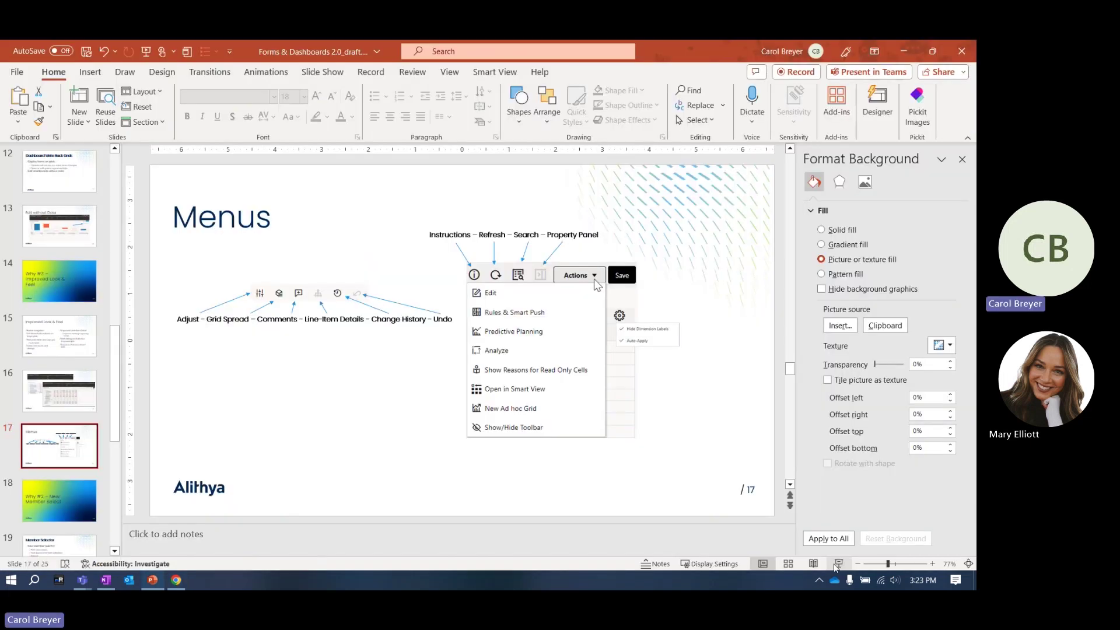
pyautogui.click(838, 564)
pyautogui.press('Right')
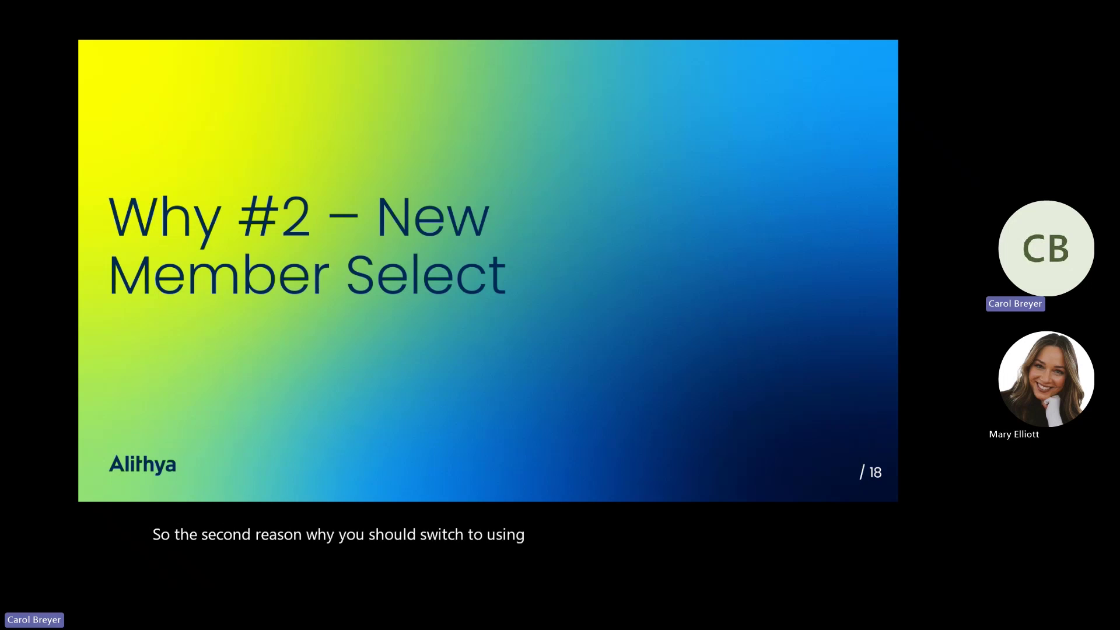
pyautogui.click(209, 490)
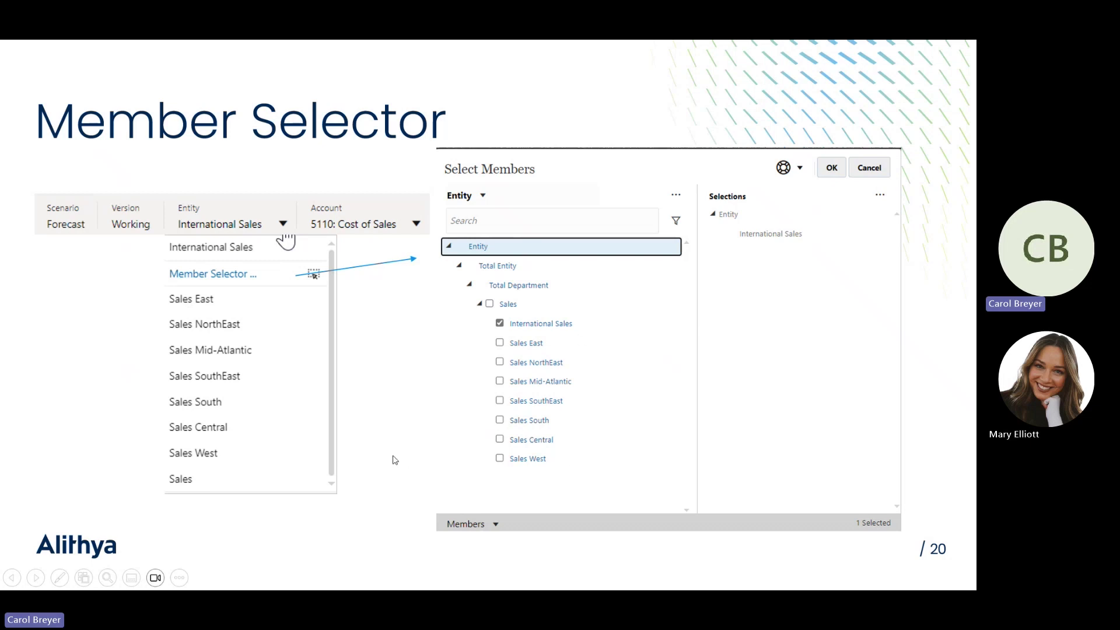
# Present the slides, step back to slide 21 'Member Selector', and exit the slide show
pyautogui.press('Right')
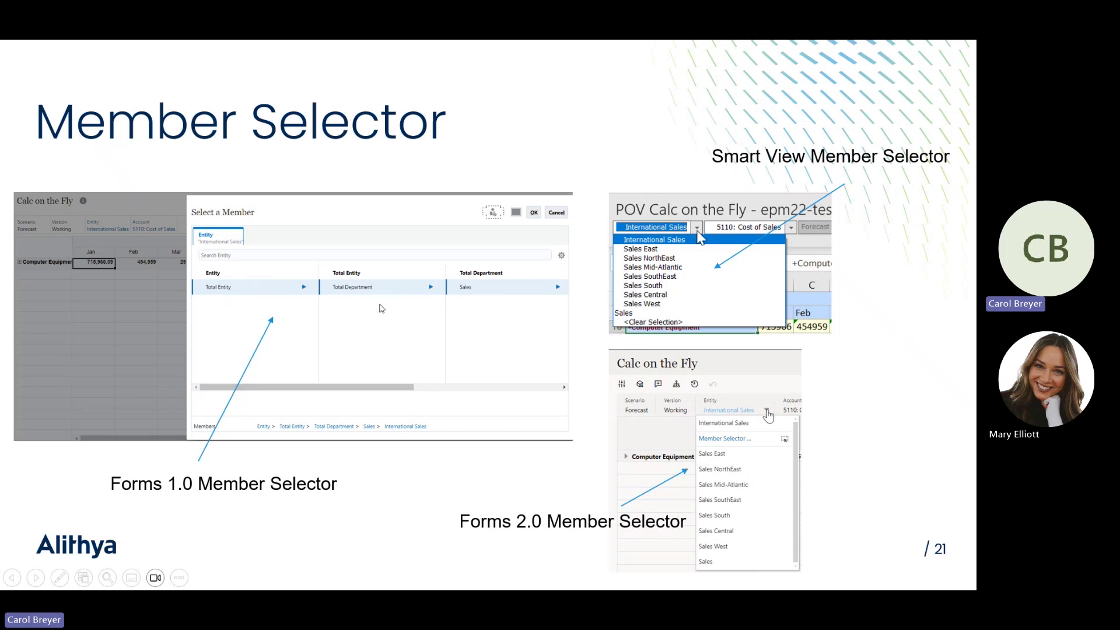
pyautogui.press('Right')
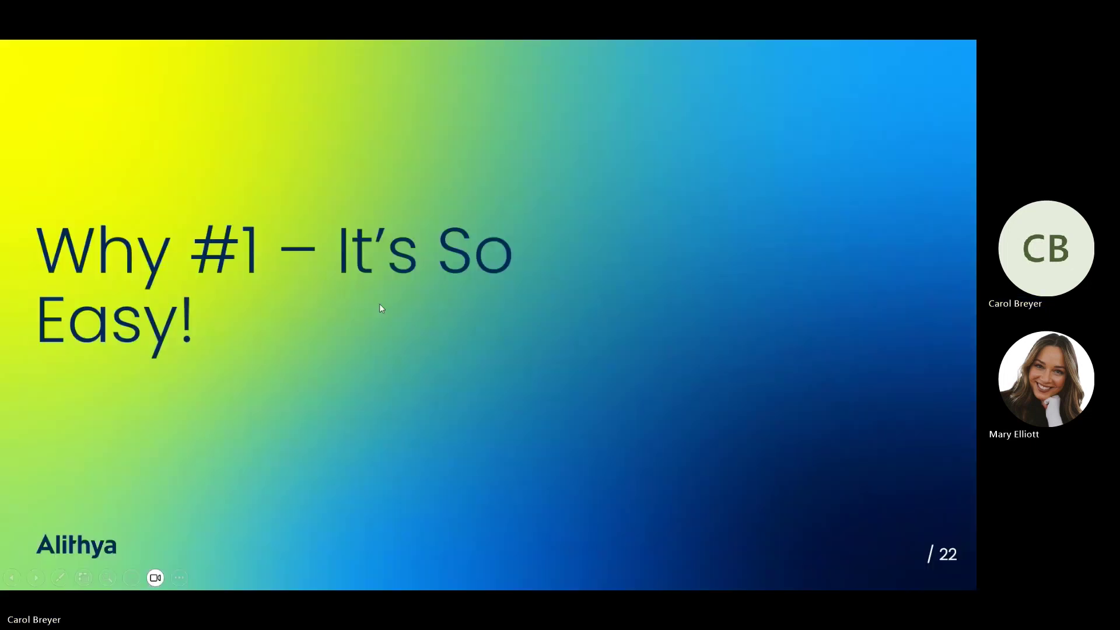
pyautogui.press('Left')
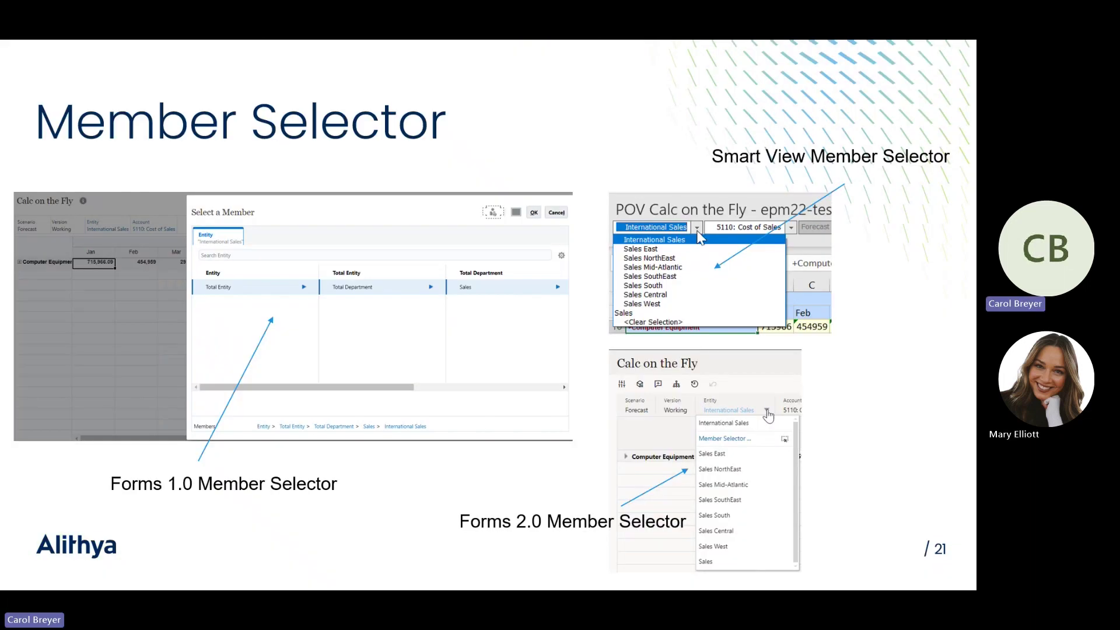
pyautogui.press('Escape')
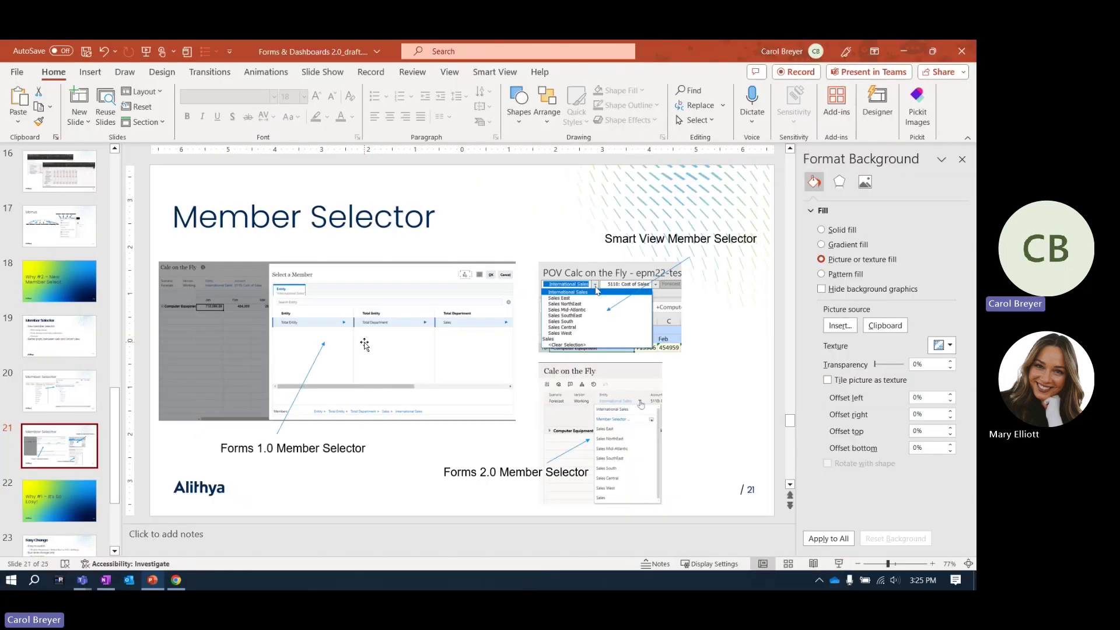
pyautogui.moveTo(181, 583)
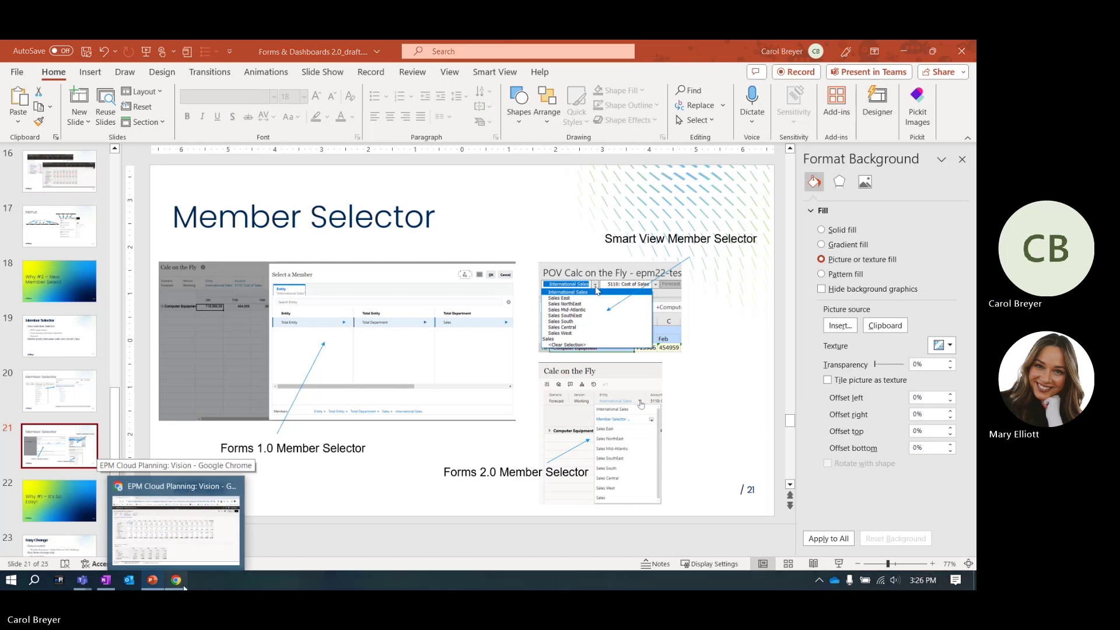
# Change the 2.0 dashboard's Entity POV from Sales NorthEast to Sales Mid-Atlantic via Total Entity > Total Department > Sales
pyautogui.click(185, 587)
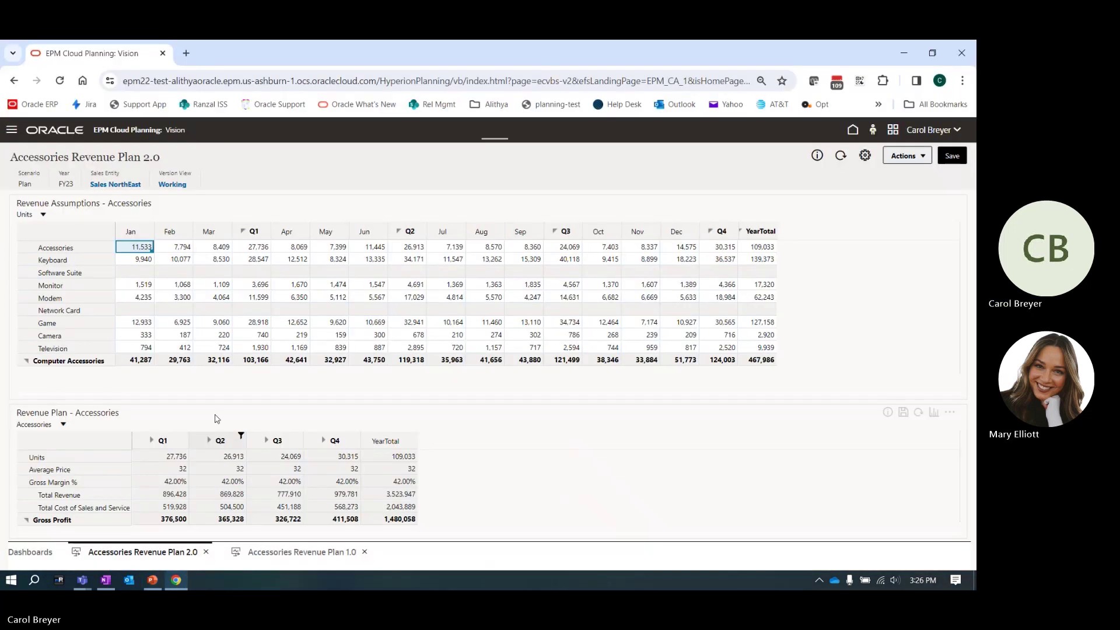
pyautogui.click(12, 131)
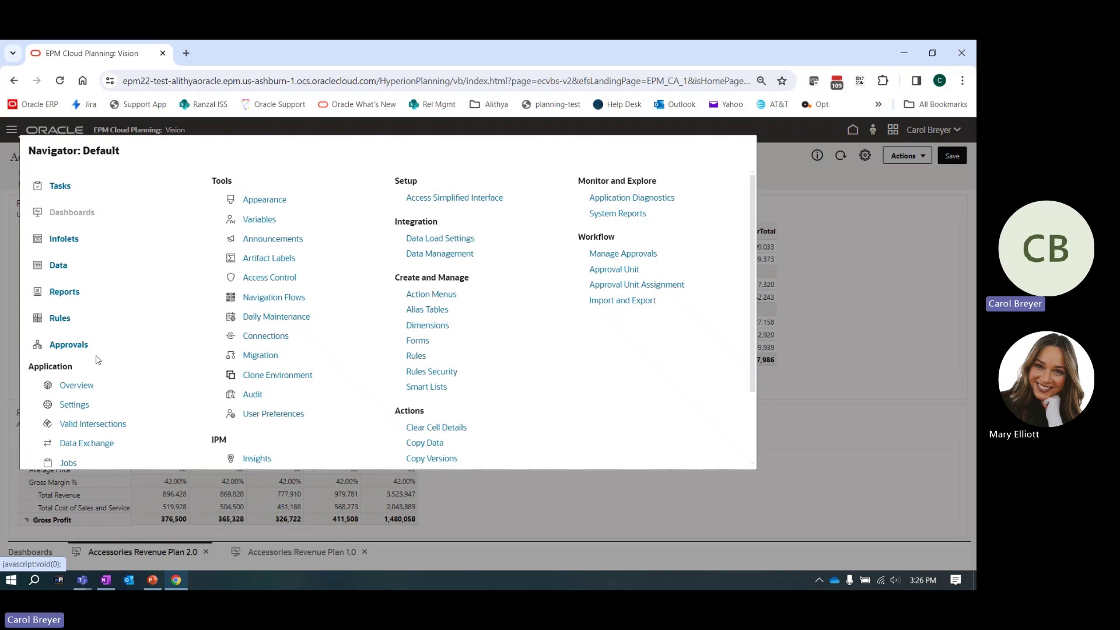
pyautogui.click(671, 495)
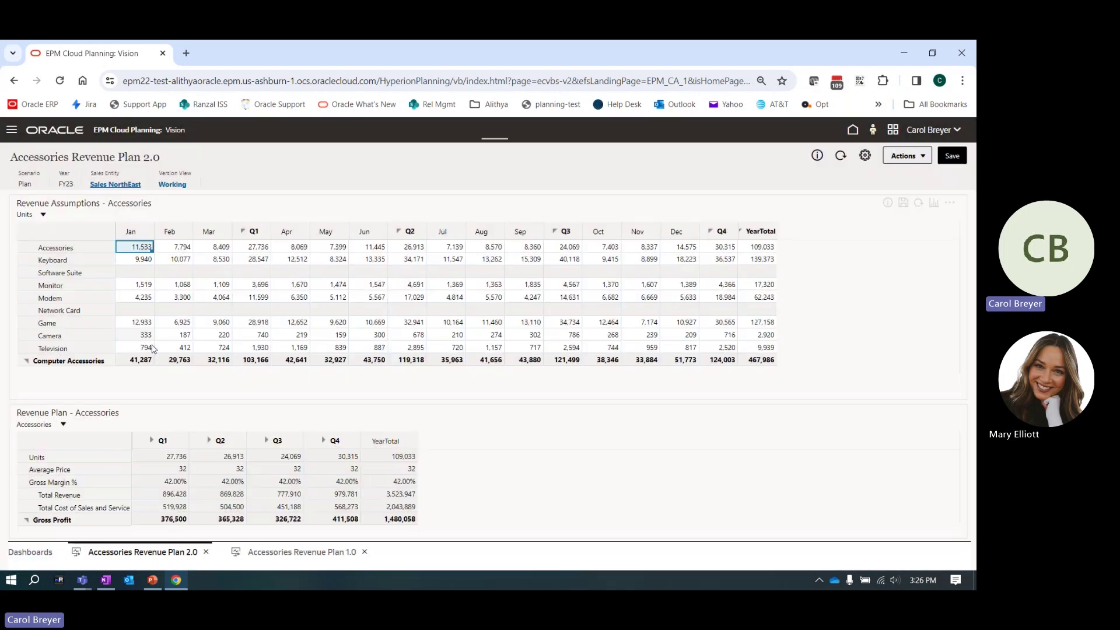
pyautogui.click(115, 185)
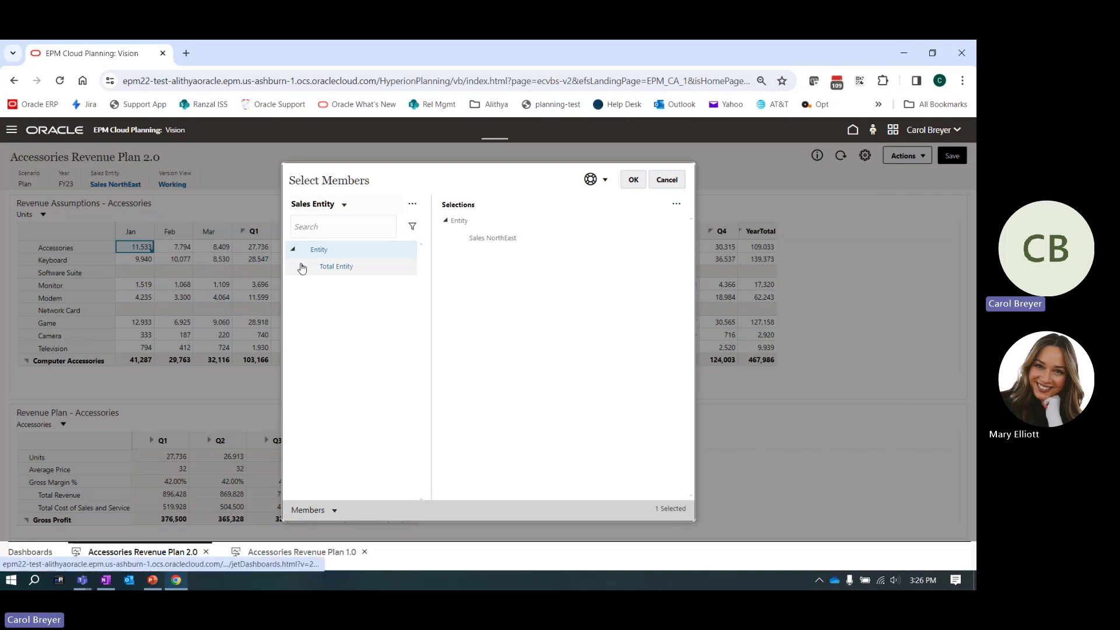
pyautogui.click(301, 266)
pyautogui.click(311, 283)
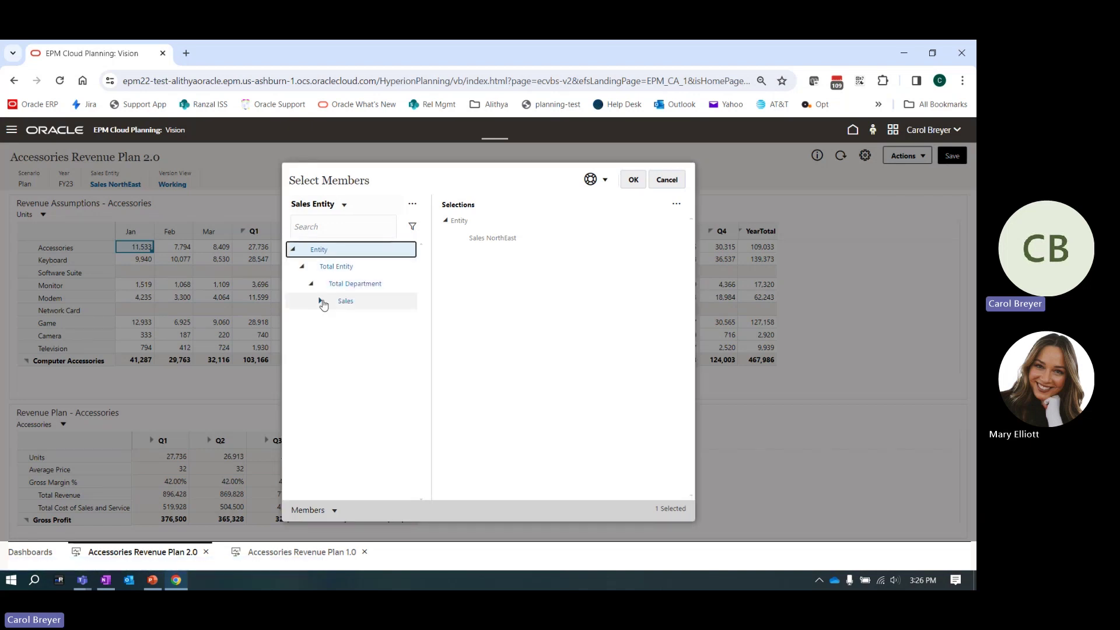
pyautogui.click(320, 301)
pyautogui.click(339, 369)
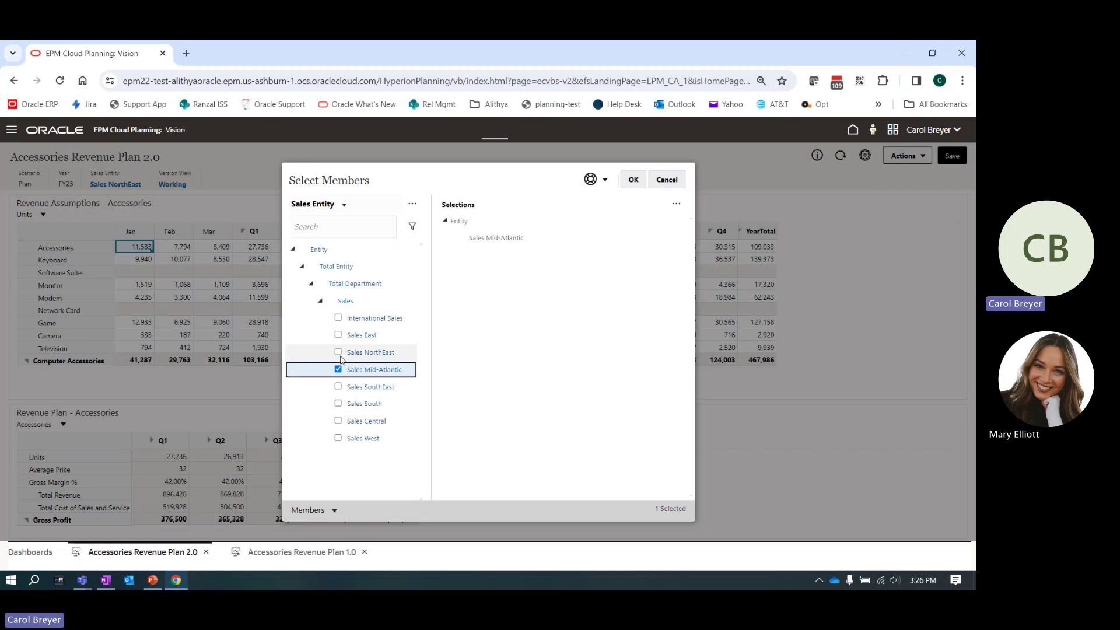
pyautogui.click(634, 182)
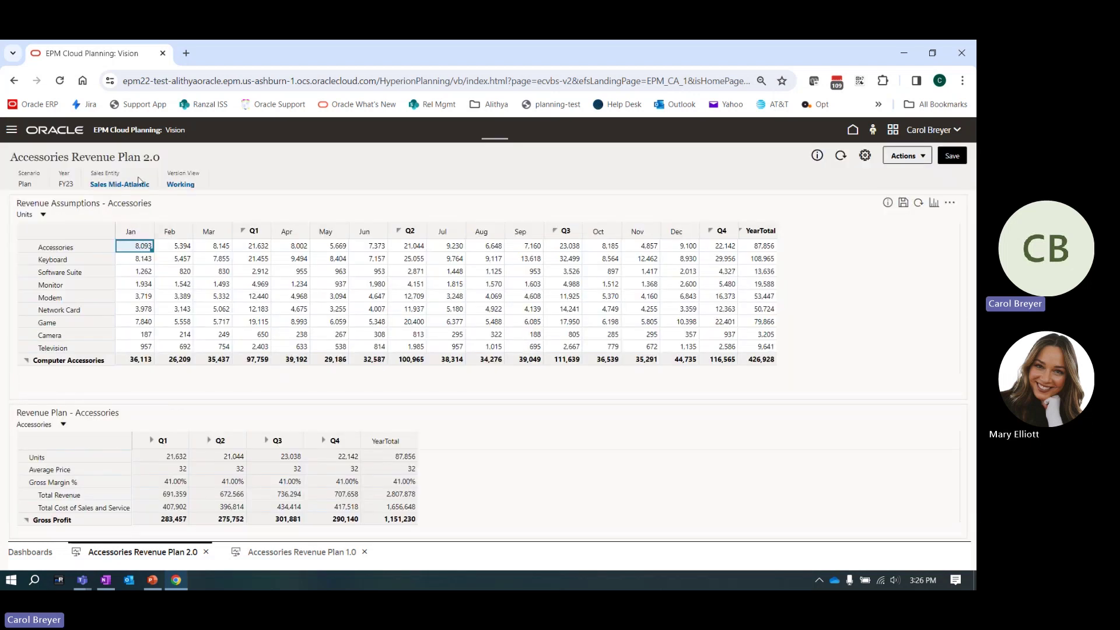
# Present slide 22 'Why #1 – It's So Easy!' with subtitles off, then exit the show
pyautogui.click(159, 582)
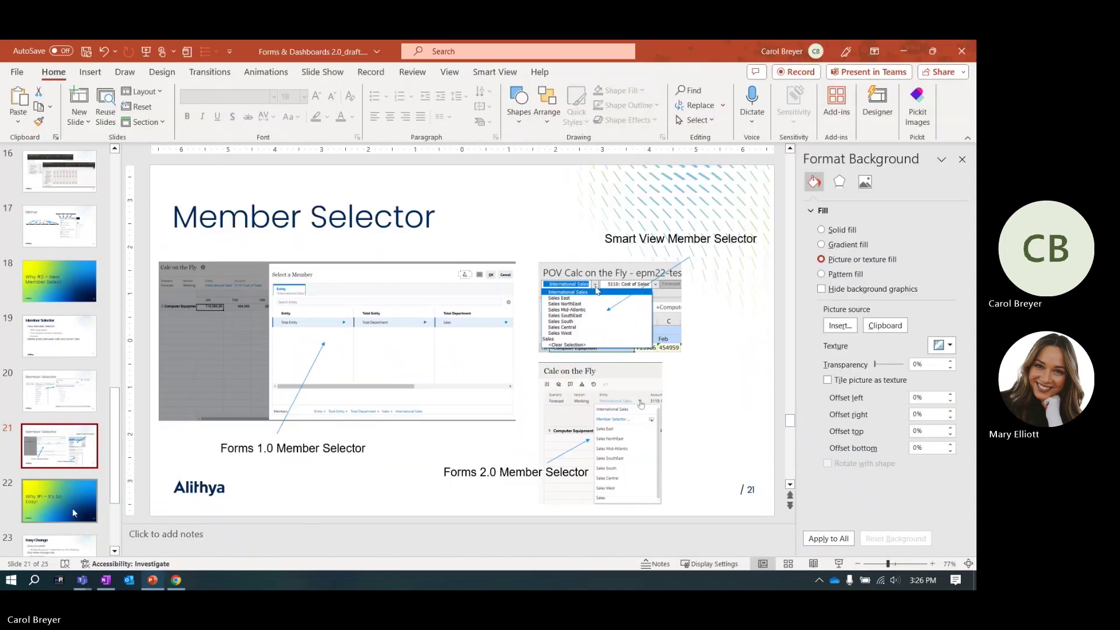
pyautogui.click(70, 507)
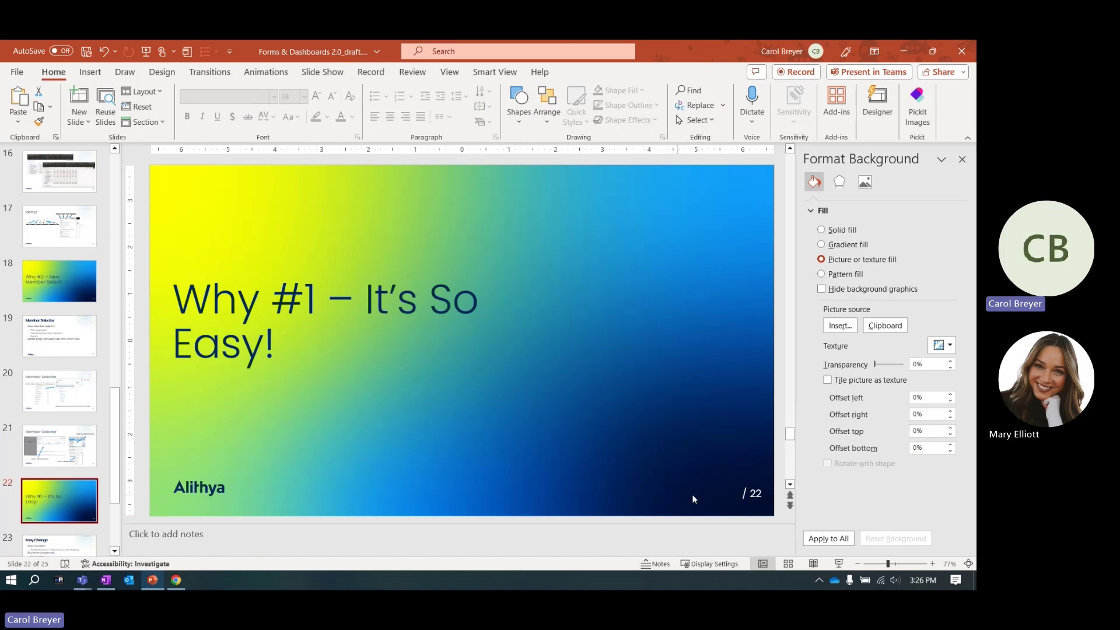
pyautogui.click(839, 563)
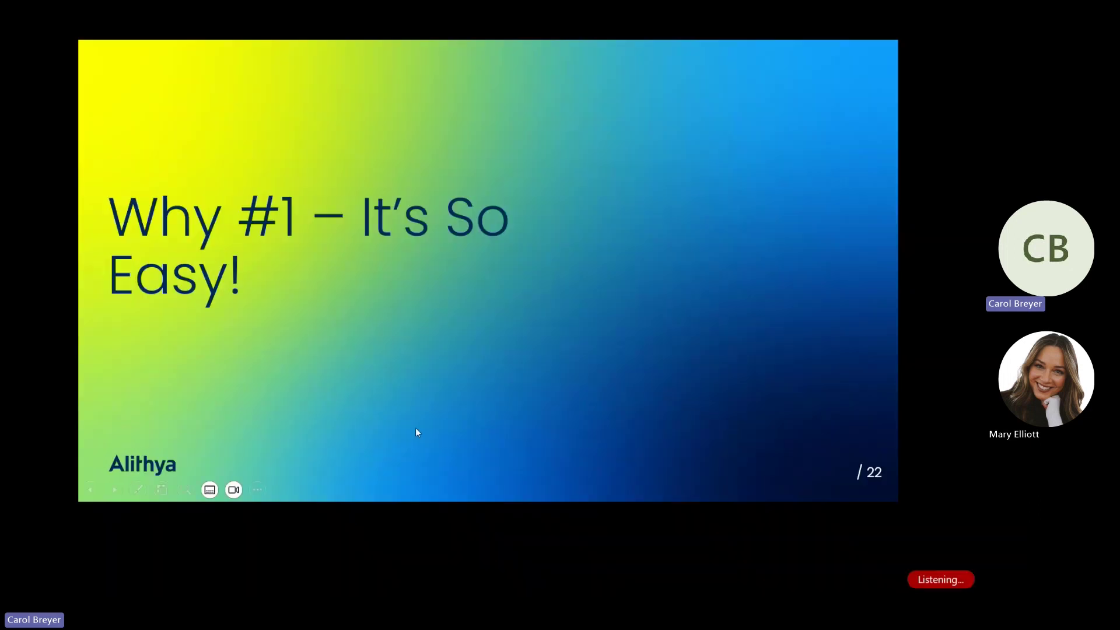
pyautogui.click(210, 490)
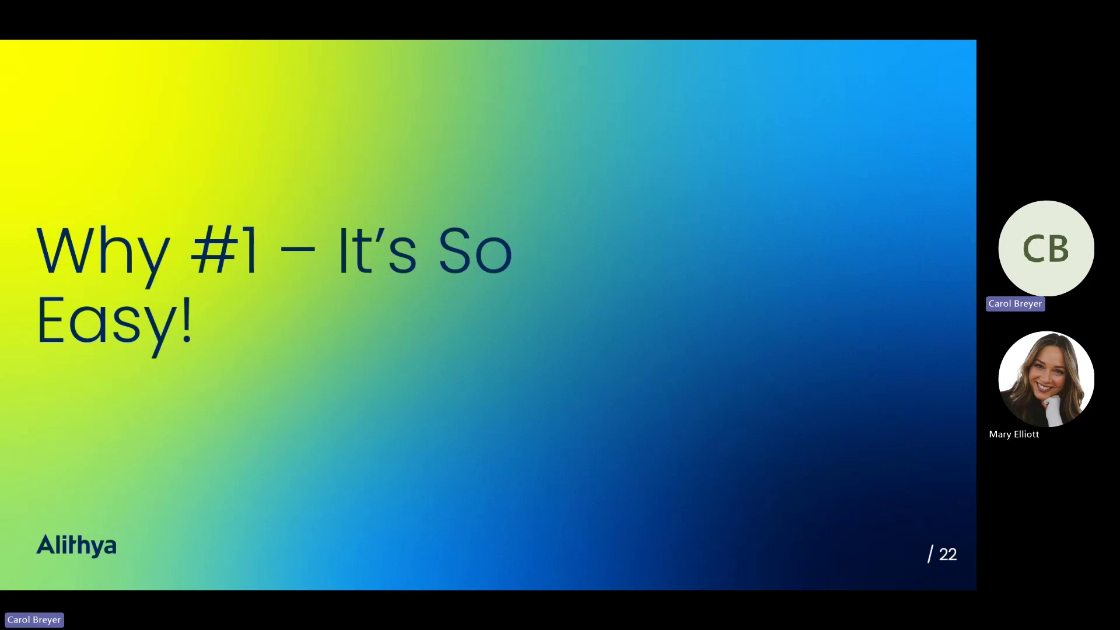
pyautogui.press('Escape')
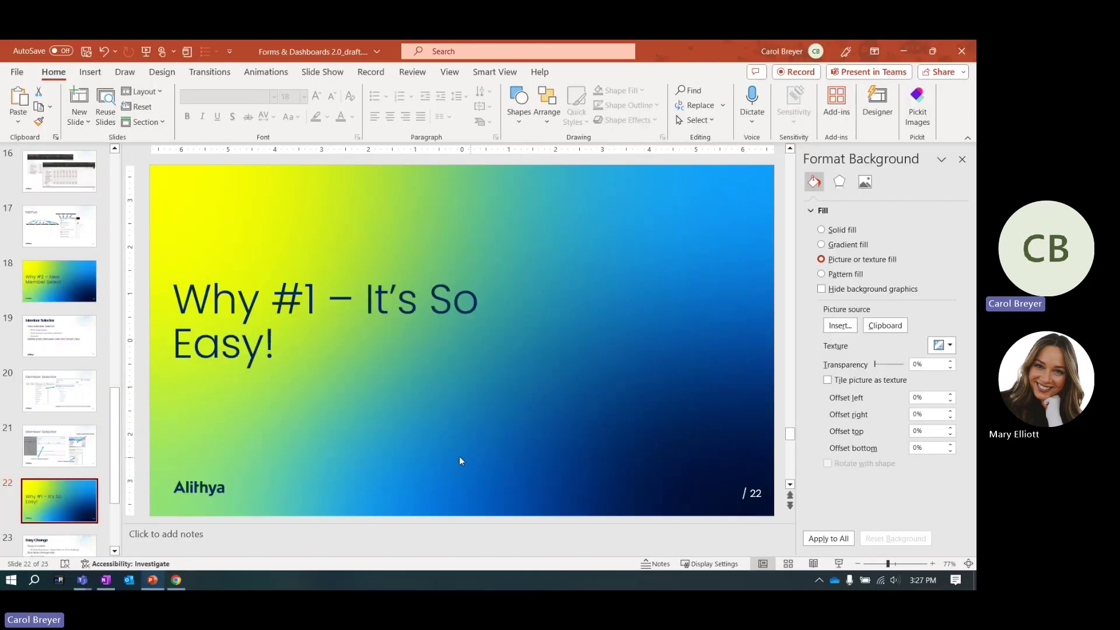
# Show the Appearance page with Enable Redwood Experience turned on
pyautogui.click(176, 579)
pyautogui.click(11, 129)
pyautogui.click(264, 200)
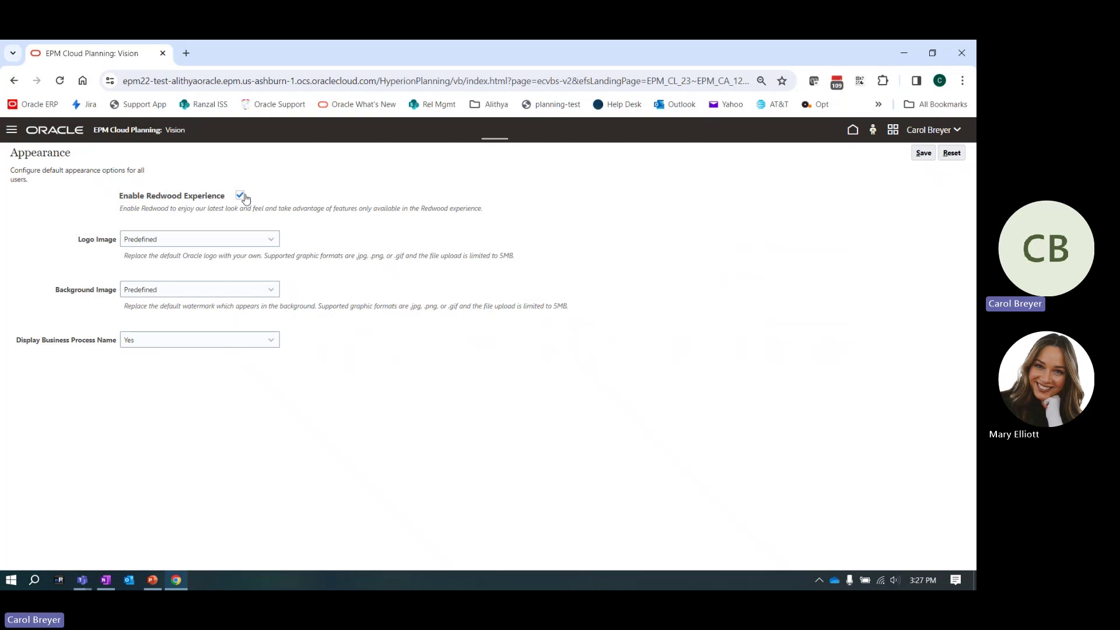
# Open Application Settings and scroll to the Forms Version setting
pyautogui.click(12, 134)
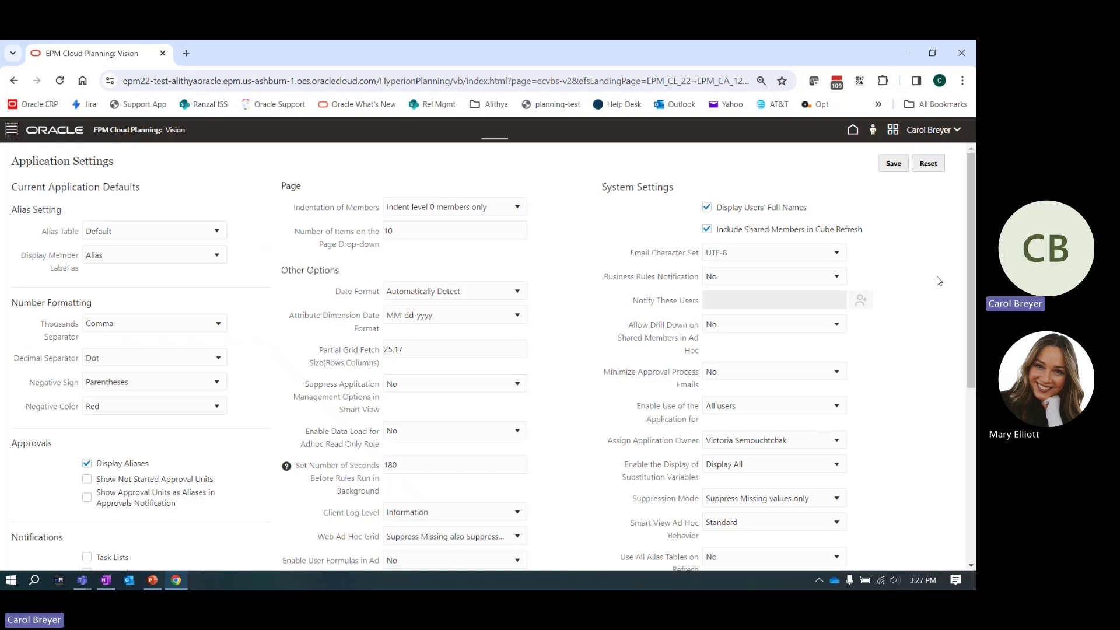
pyautogui.scroll(-5, 496, 360)
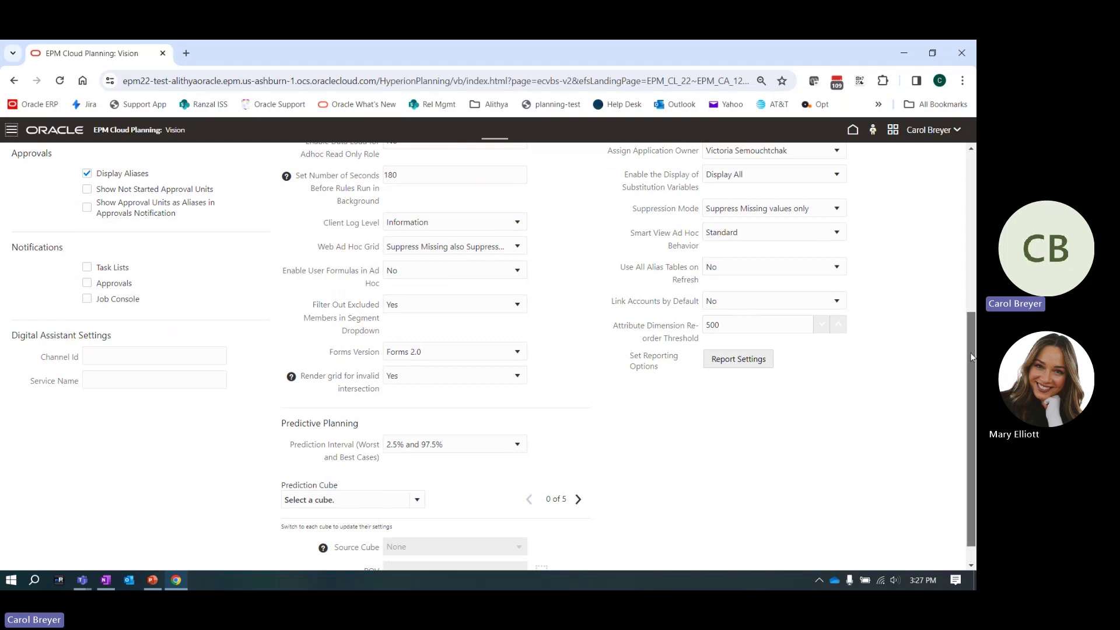
pyautogui.moveTo(968, 355); pyautogui.dragTo(965, 214)
pyautogui.scroll(1, 966, 214)
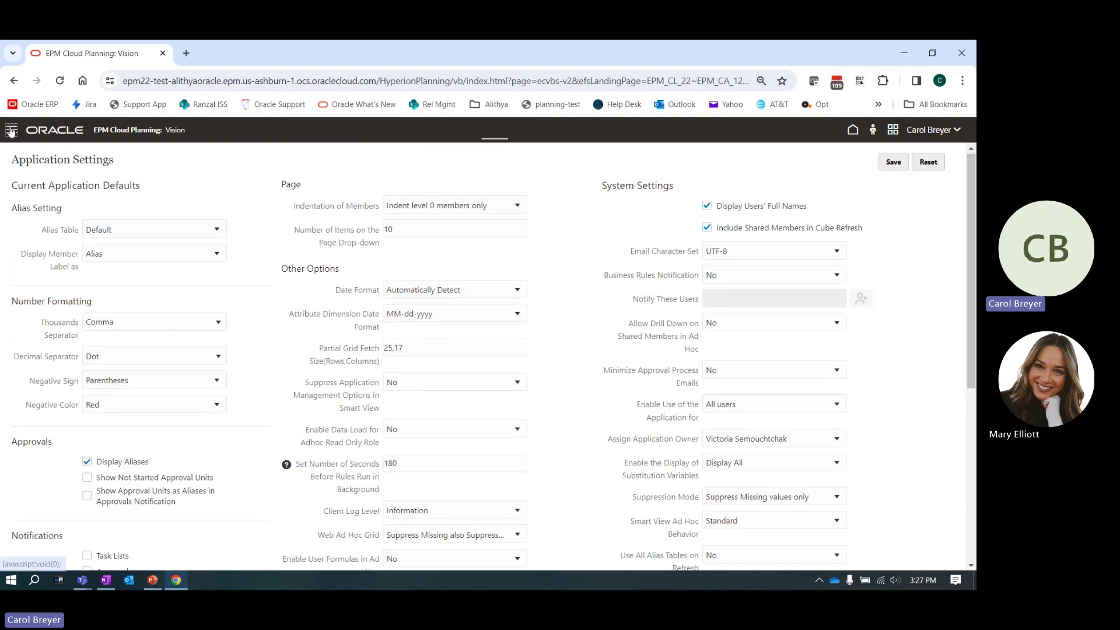
# Close the Accessories Revenue Plan 1.0 and 2.0 dashboard tabs
pyautogui.click(10, 130)
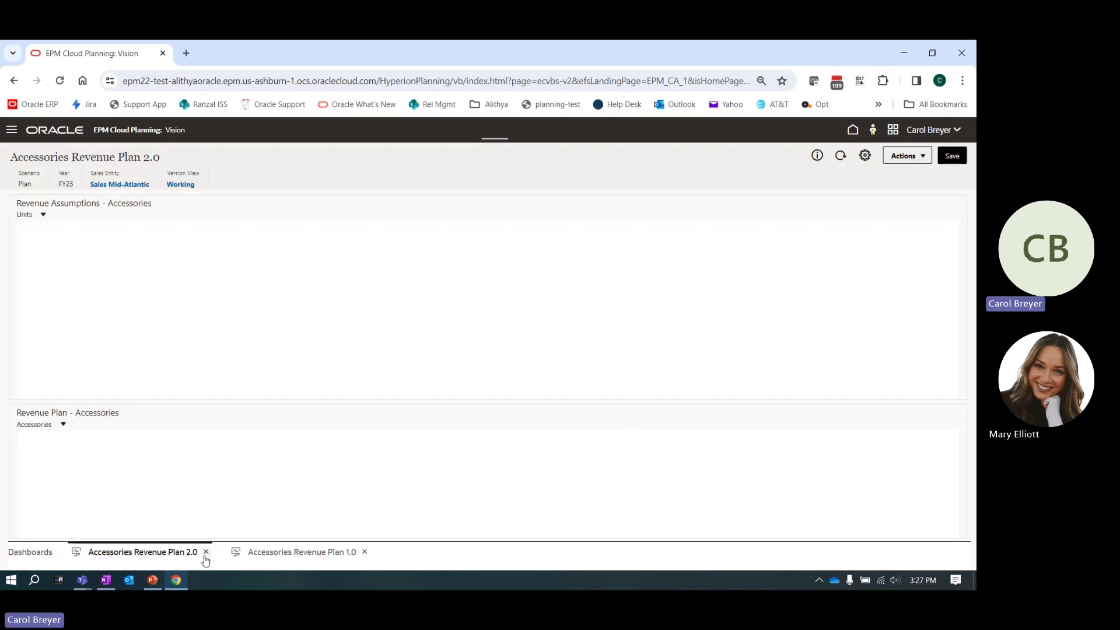
pyautogui.click(365, 552)
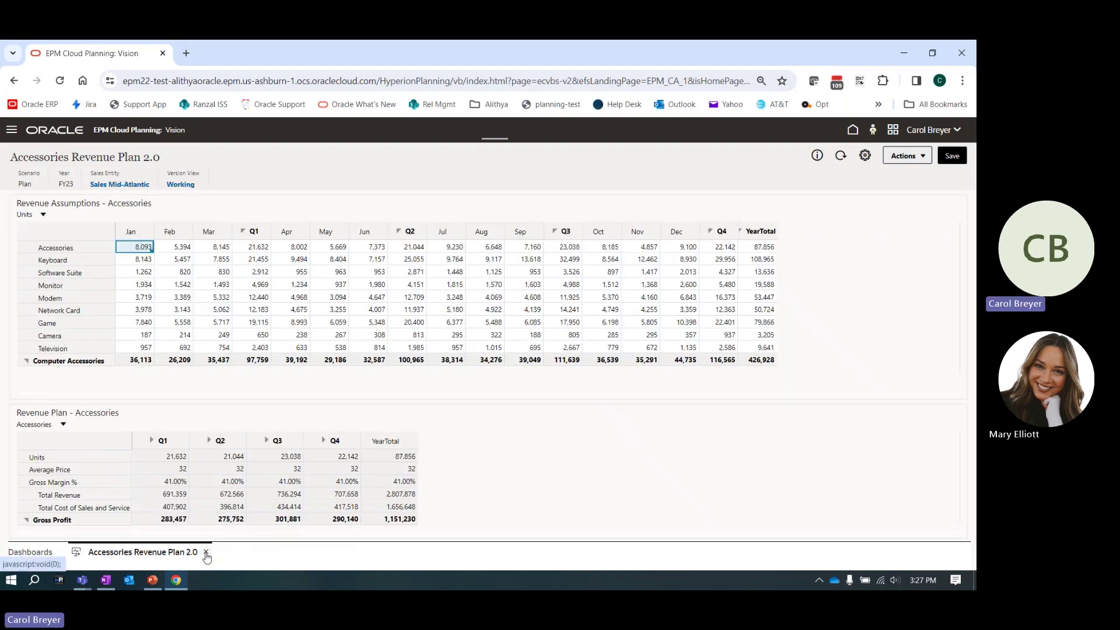
pyautogui.click(206, 552)
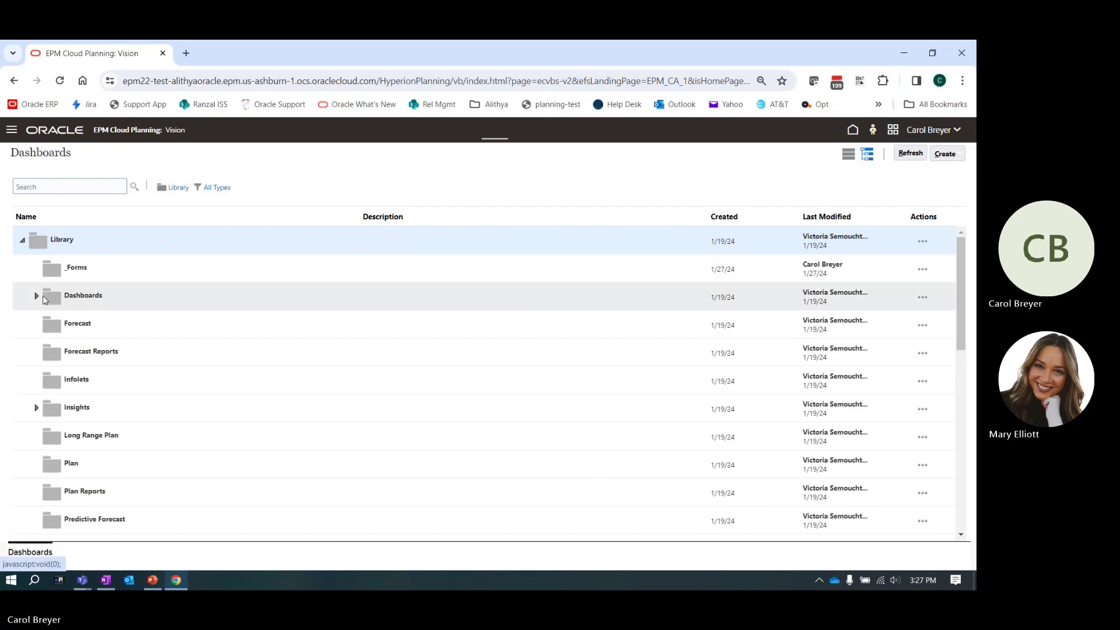
# Show the Dashboards folder and the 1.0 dashboard's actions, then return to PowerPoint slide 23
pyautogui.click(39, 296)
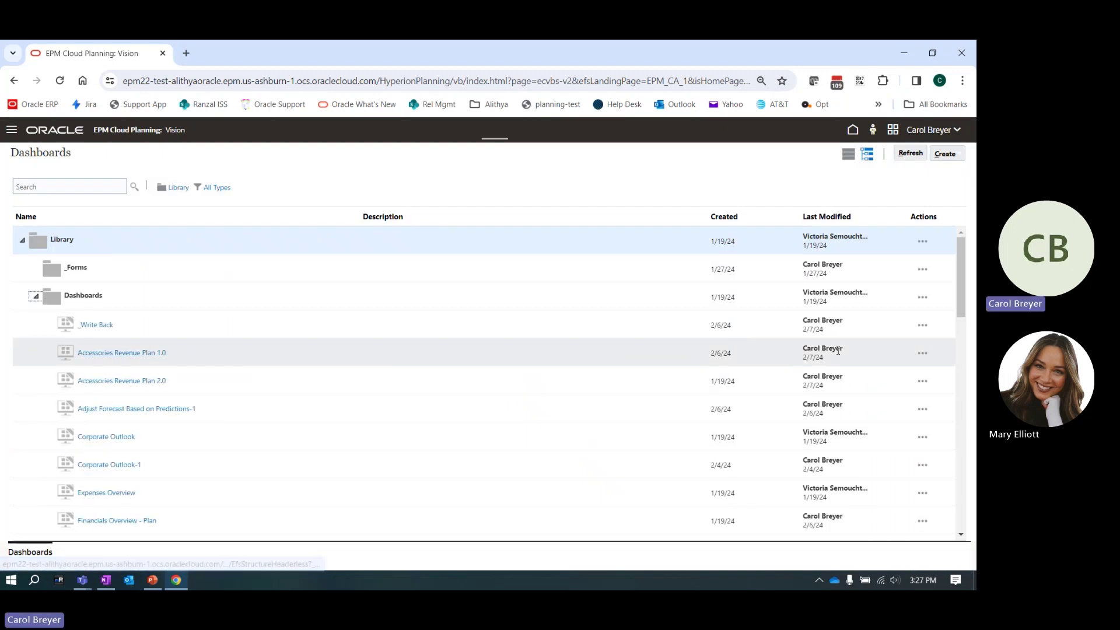
pyautogui.click(922, 353)
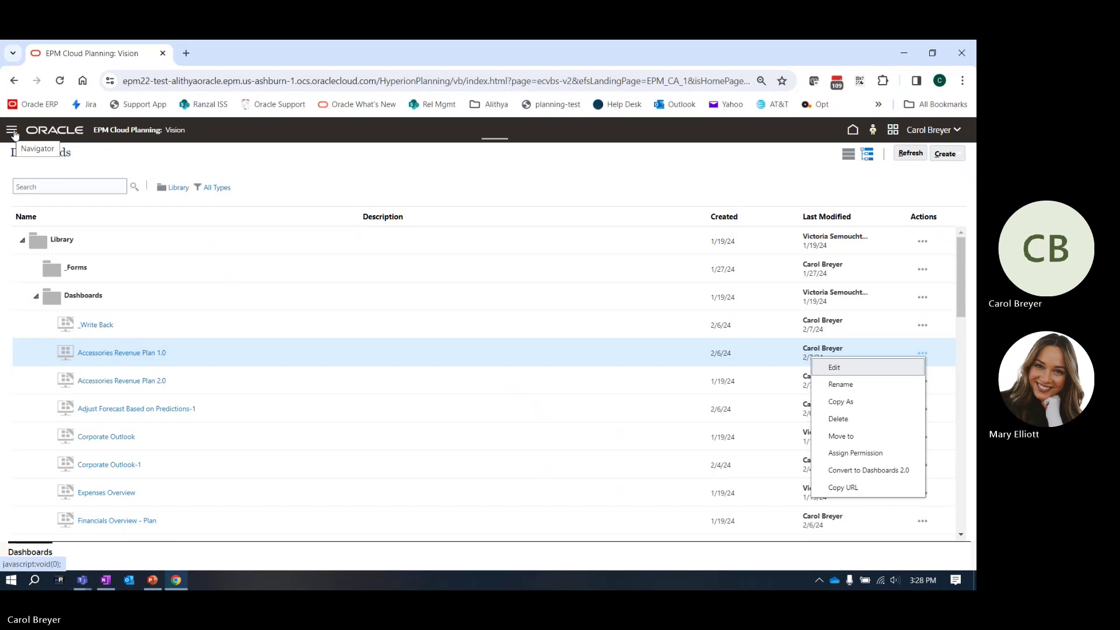
pyautogui.click(153, 580)
pyautogui.scroll(-1, 262, 472)
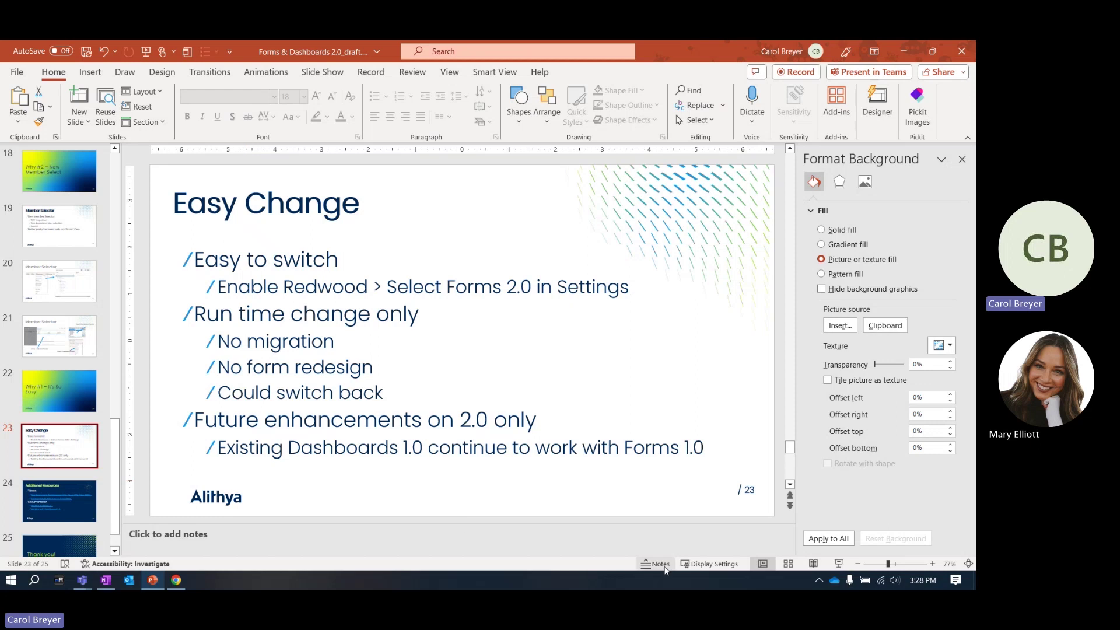
# Present slide 23 'Easy Change' full-screen with live subtitles turned off
pyautogui.click(838, 563)
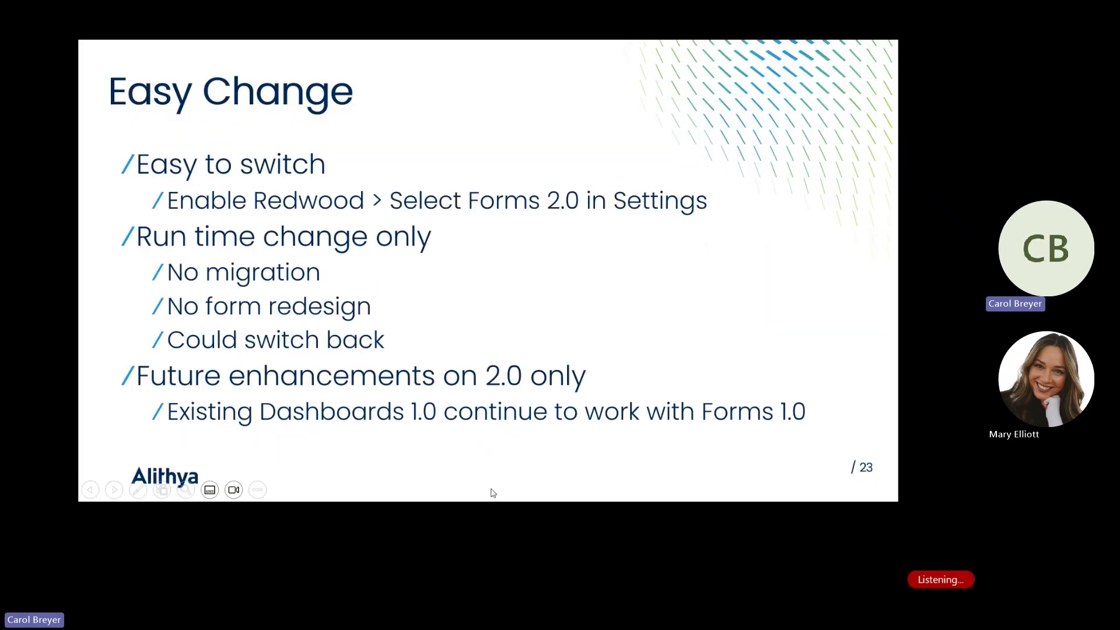
pyautogui.click(208, 491)
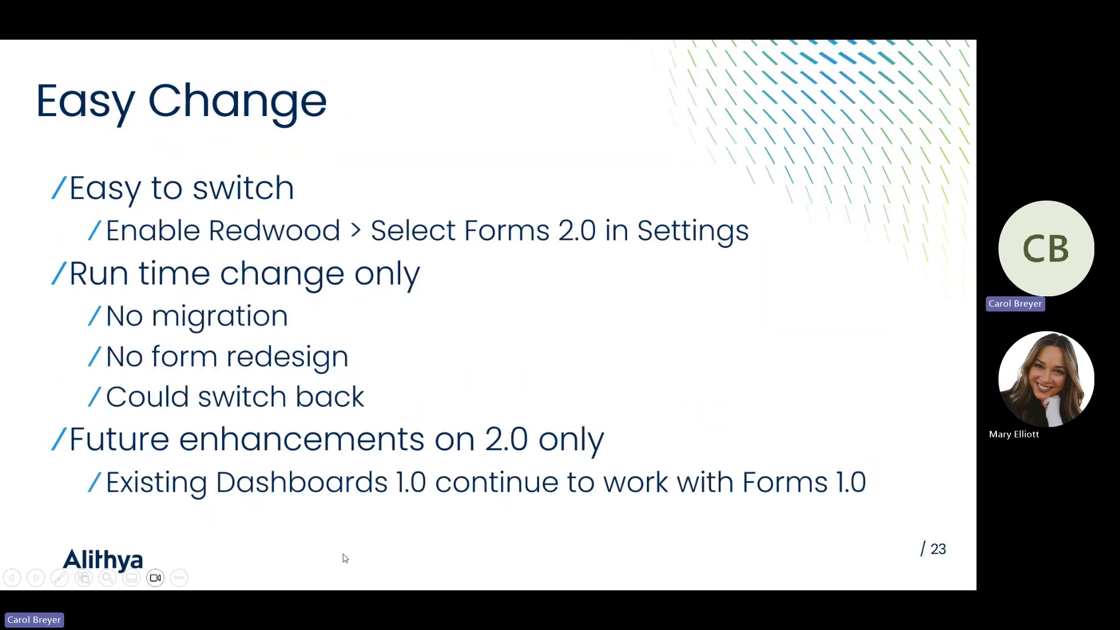